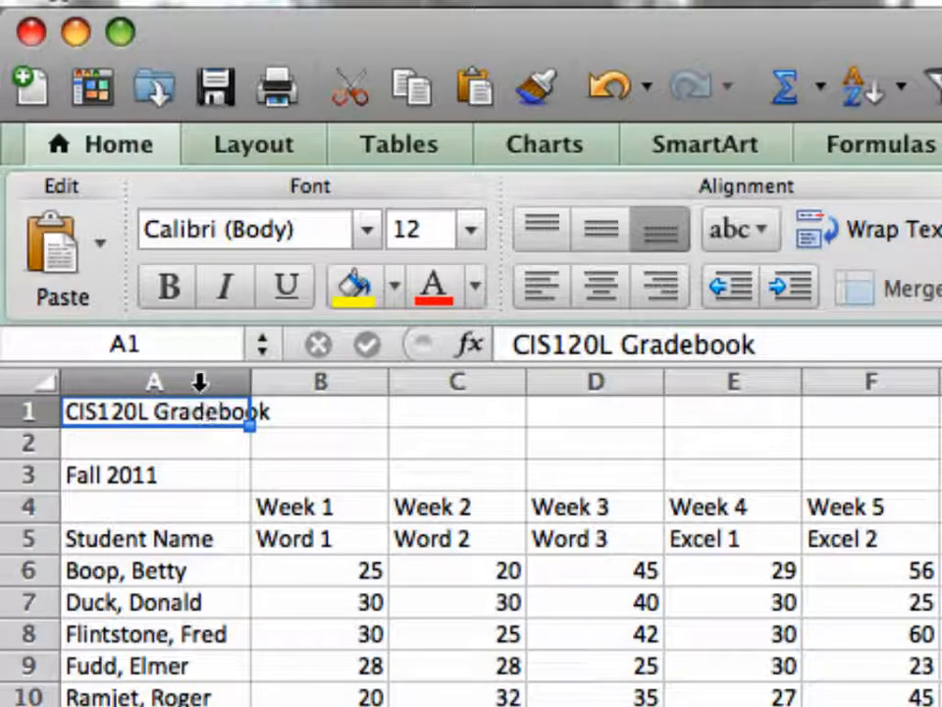
# Format the CIS120L Gradebook title in A1 as bold, italic, dark blue text at size 18.
pyautogui.click(174, 294)
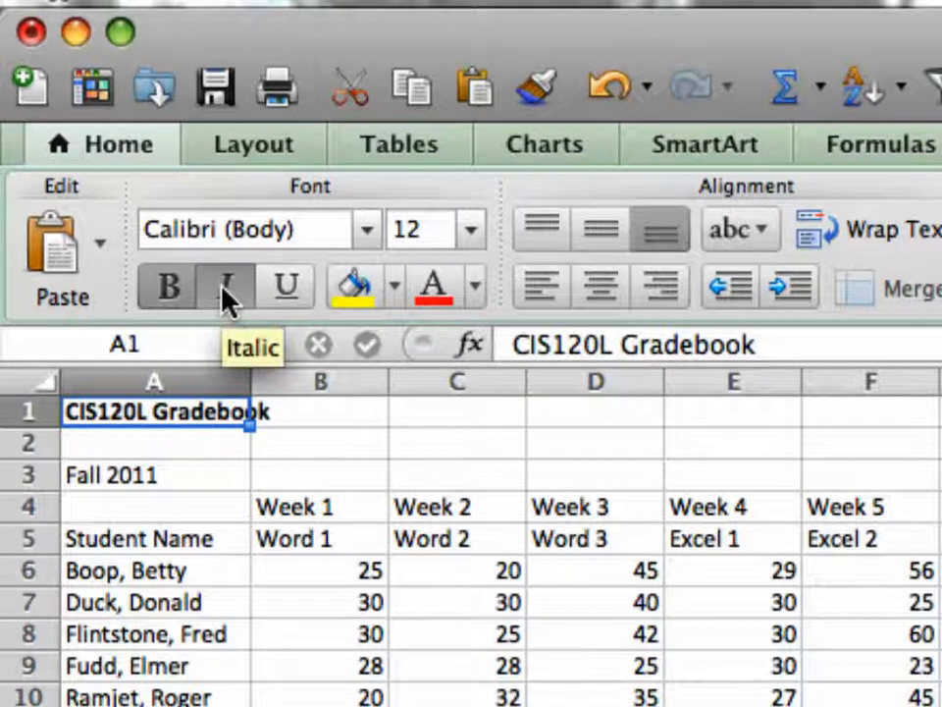
pyautogui.click(224, 293)
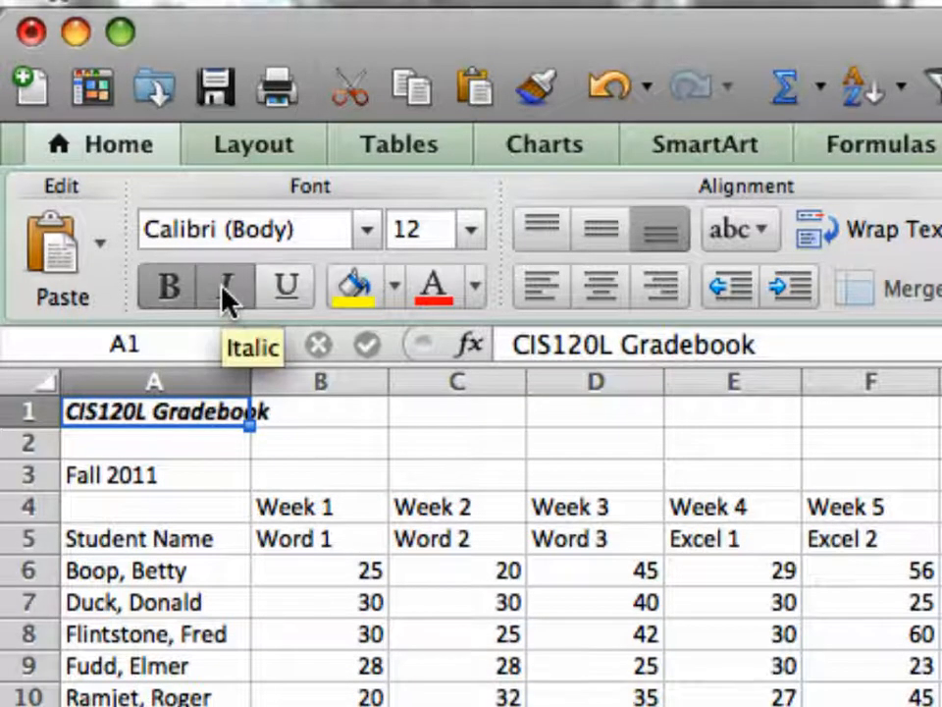
pyautogui.click(475, 287)
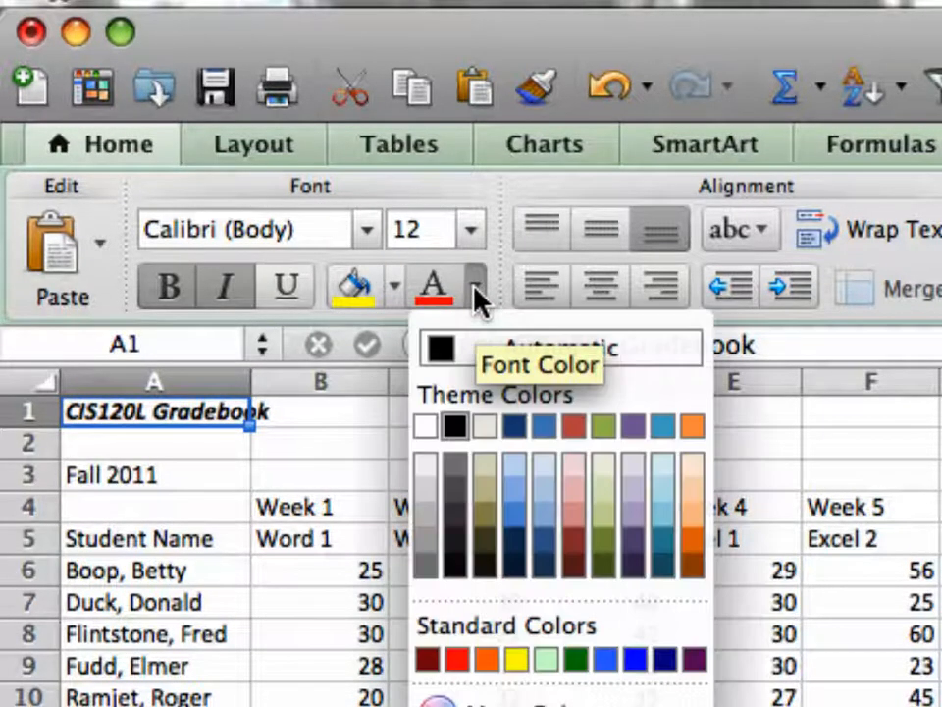
pyautogui.click(546, 541)
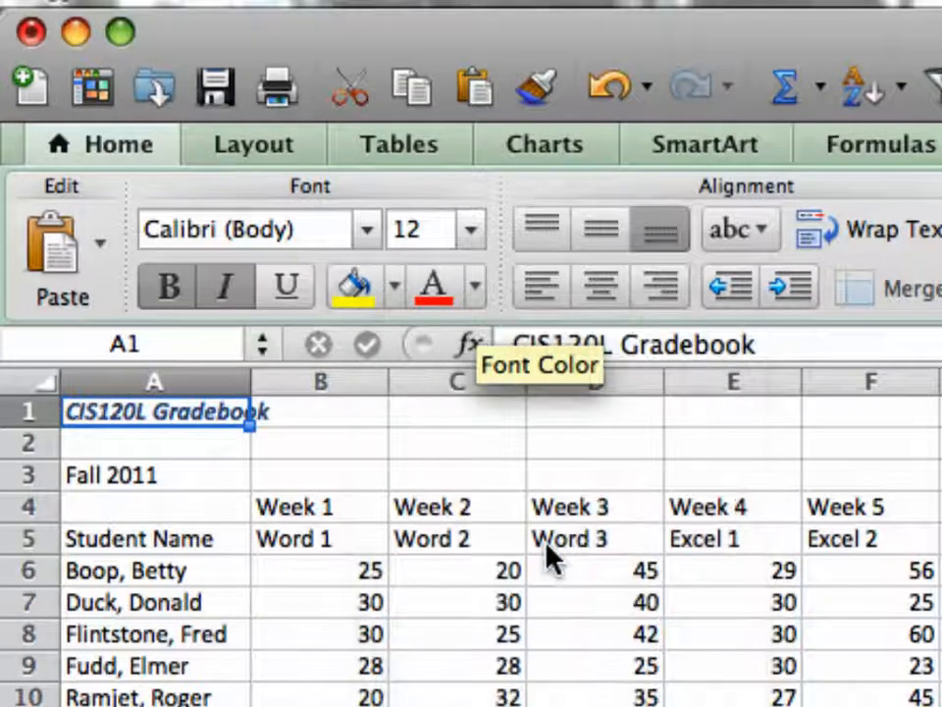
pyautogui.click(471, 233)
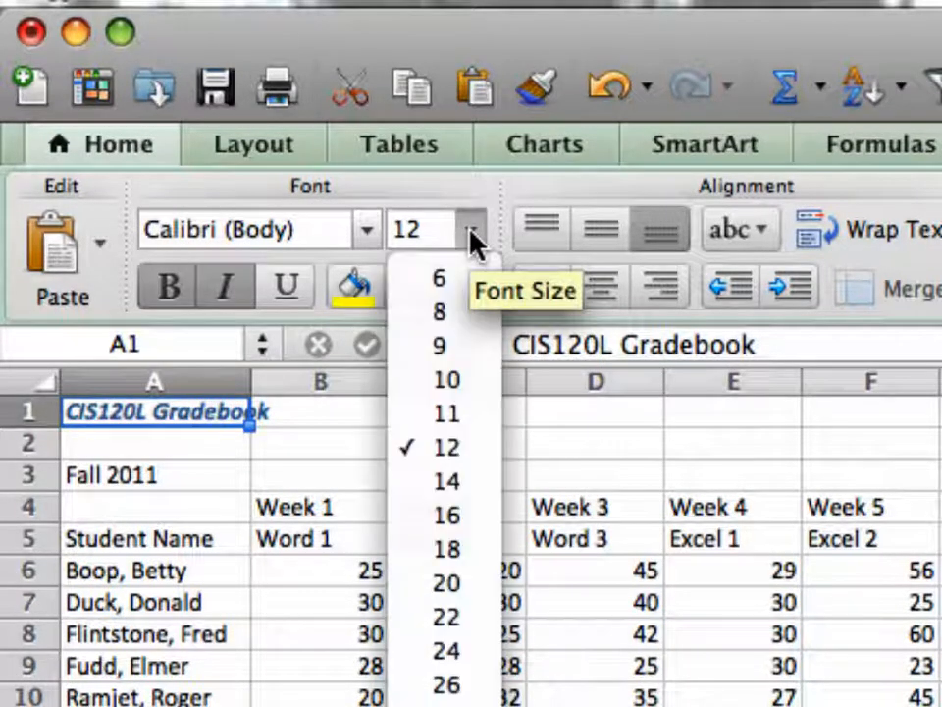
pyautogui.click(467, 553)
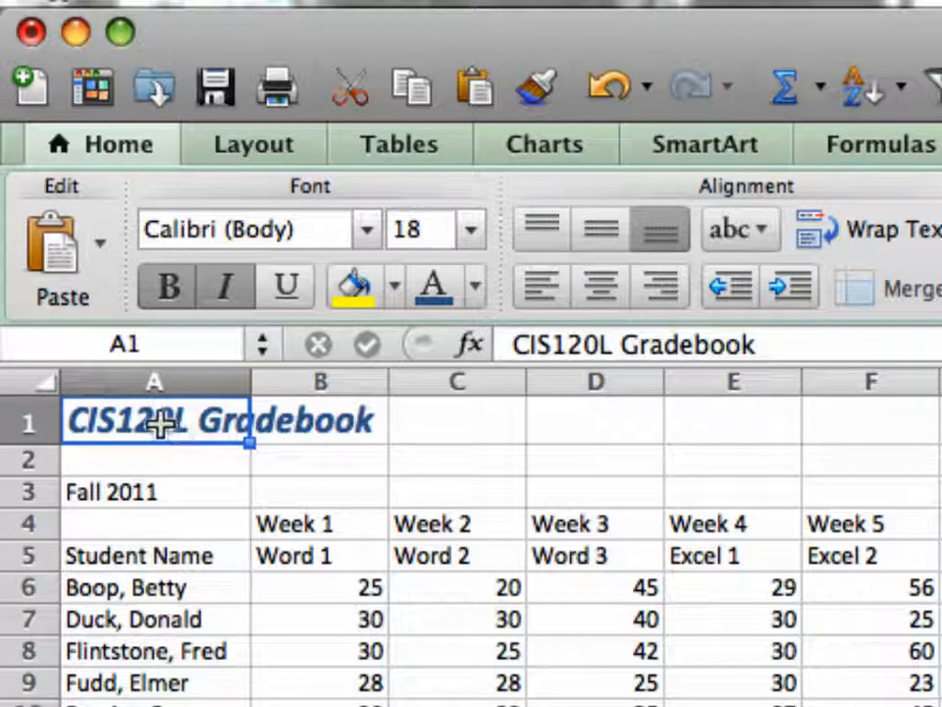
# Copy the title's formatting from A1 onto the Fall 2011 cell A3 with Format Painter.
pyautogui.click(324, 418)
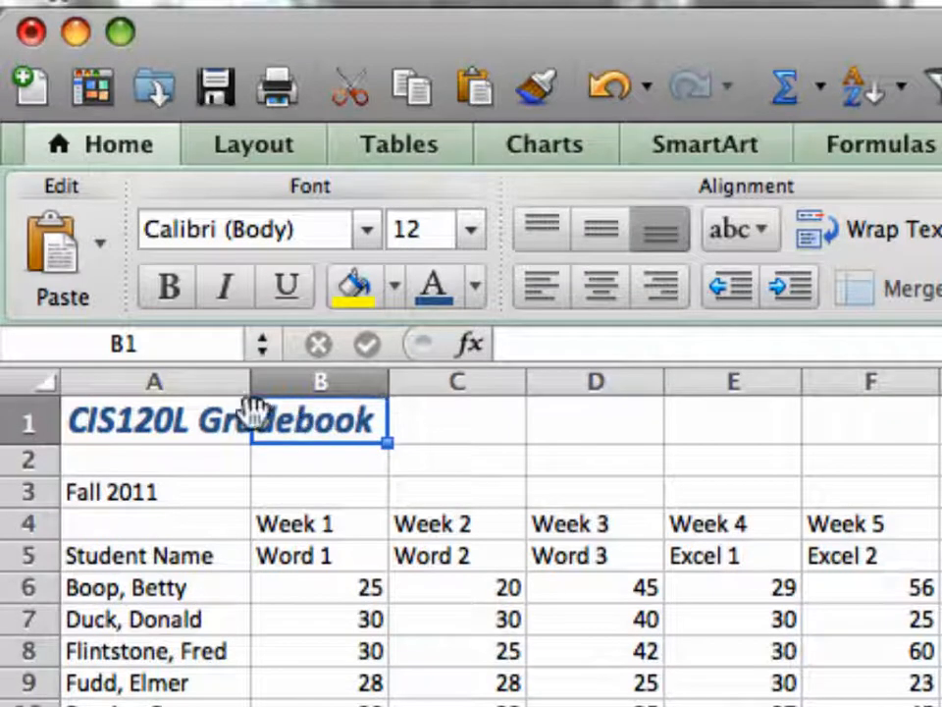
pyautogui.click(182, 418)
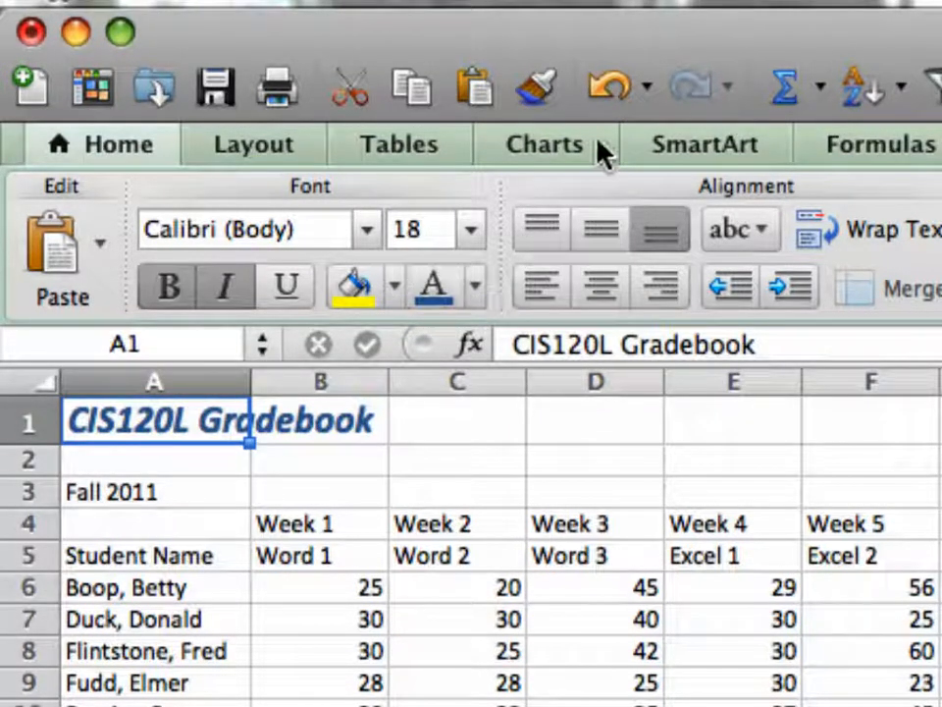
pyautogui.click(536, 96)
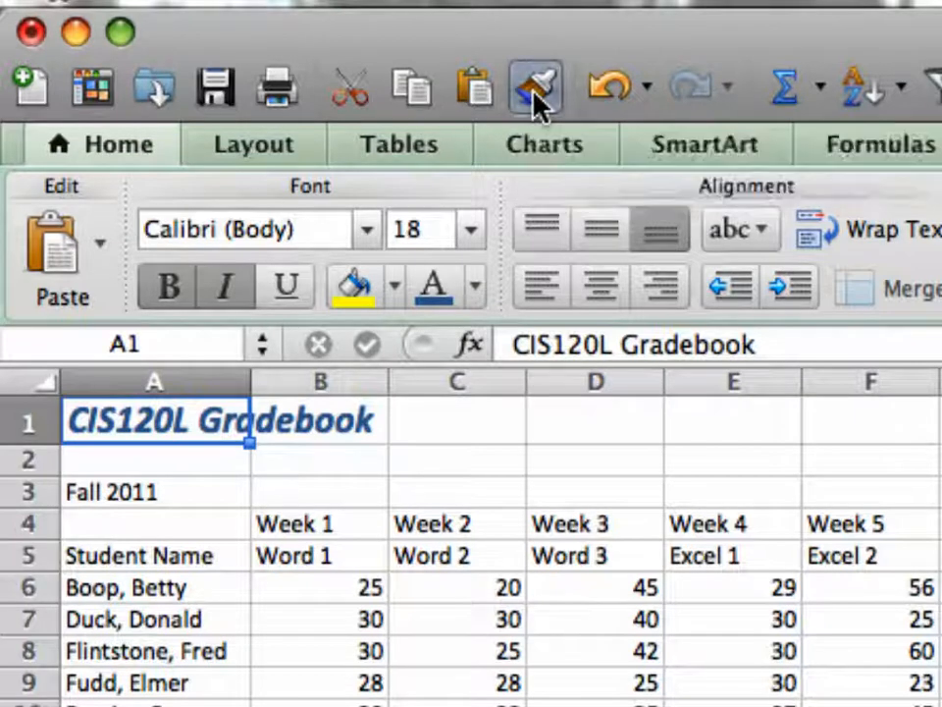
pyautogui.click(115, 494)
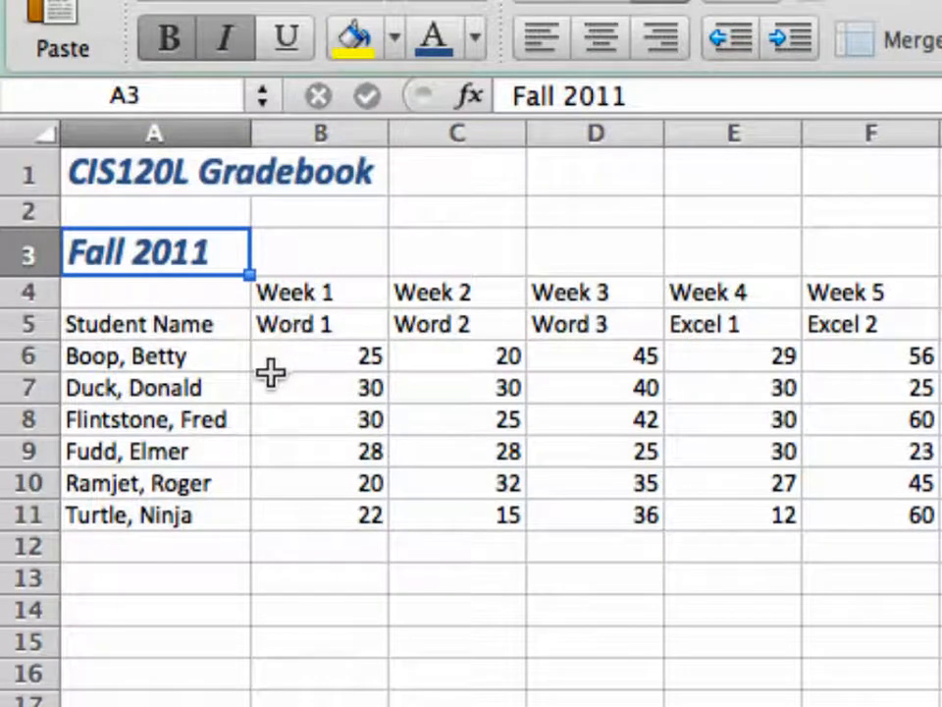
# Make the student names in A6:A11 bold and italic.
pyautogui.click(147, 358)
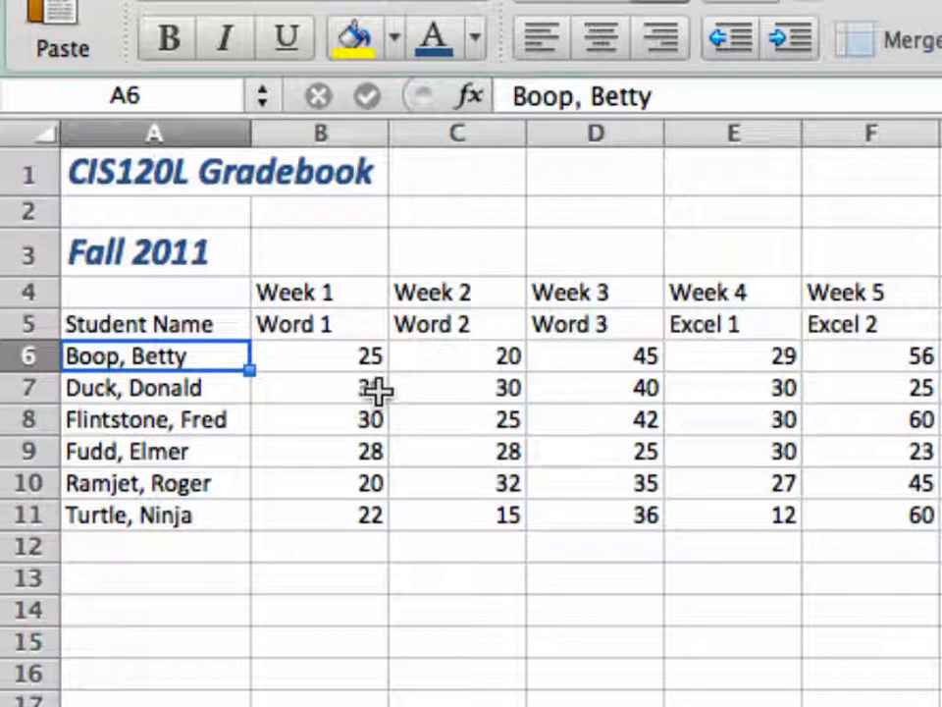
pyautogui.hotkey('shift', 'Down')
pyautogui.hotkey('shift', 'Down')
pyautogui.hotkey('shift', 'Down')
pyautogui.hotkey('shift', 'Down')
pyautogui.hotkey('shift', 'Down')
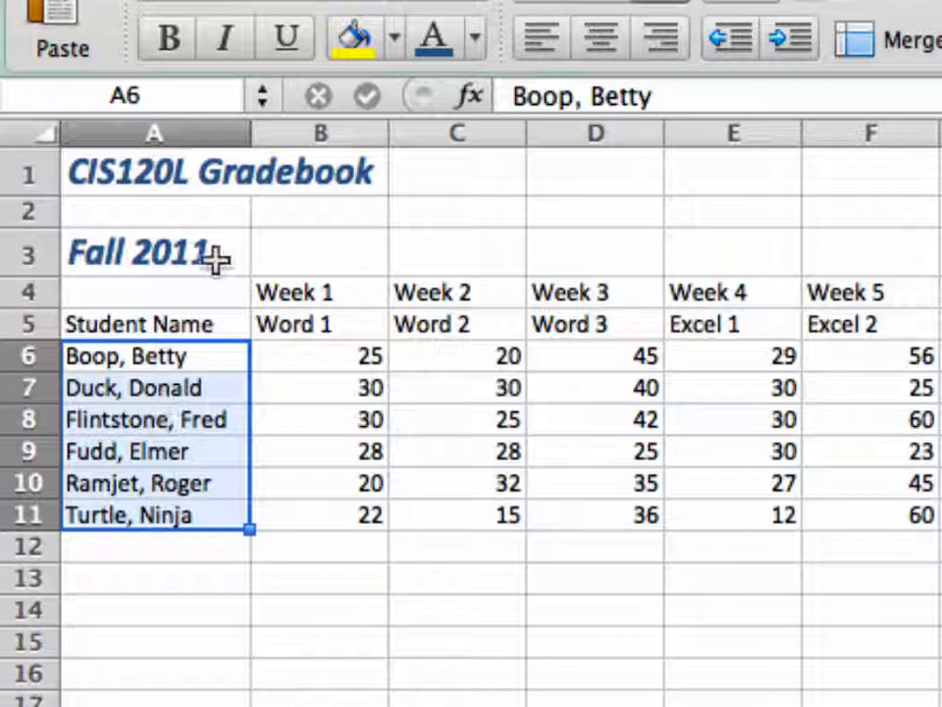
pyautogui.click(173, 39)
pyautogui.click(224, 40)
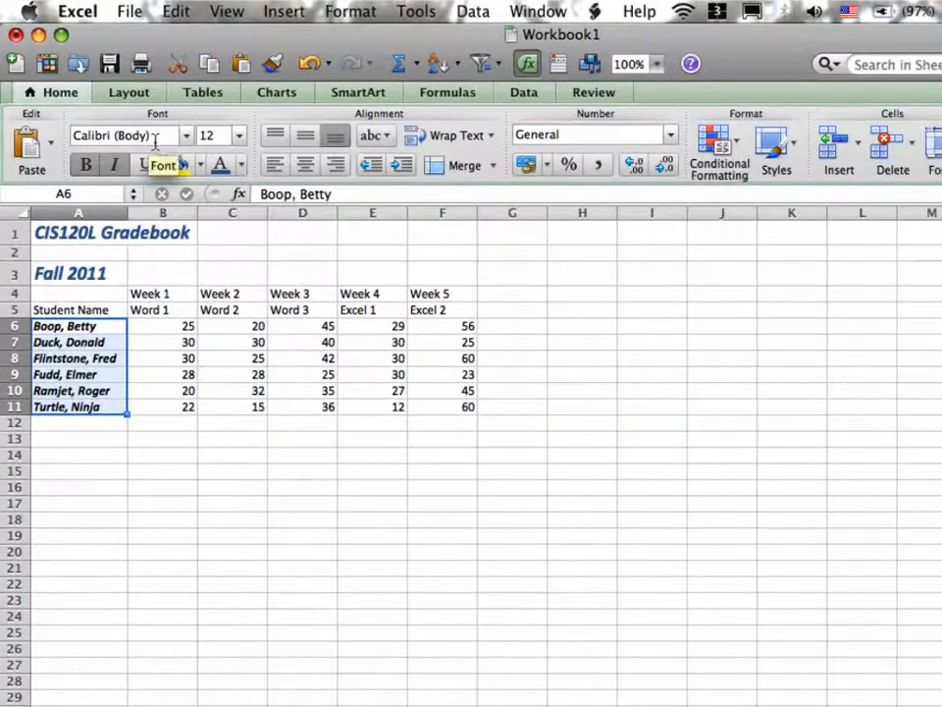
# Change the font of the student names in A6:A11 to Baskerville and widen column A to fit the longest name.
pyautogui.click(186, 139)
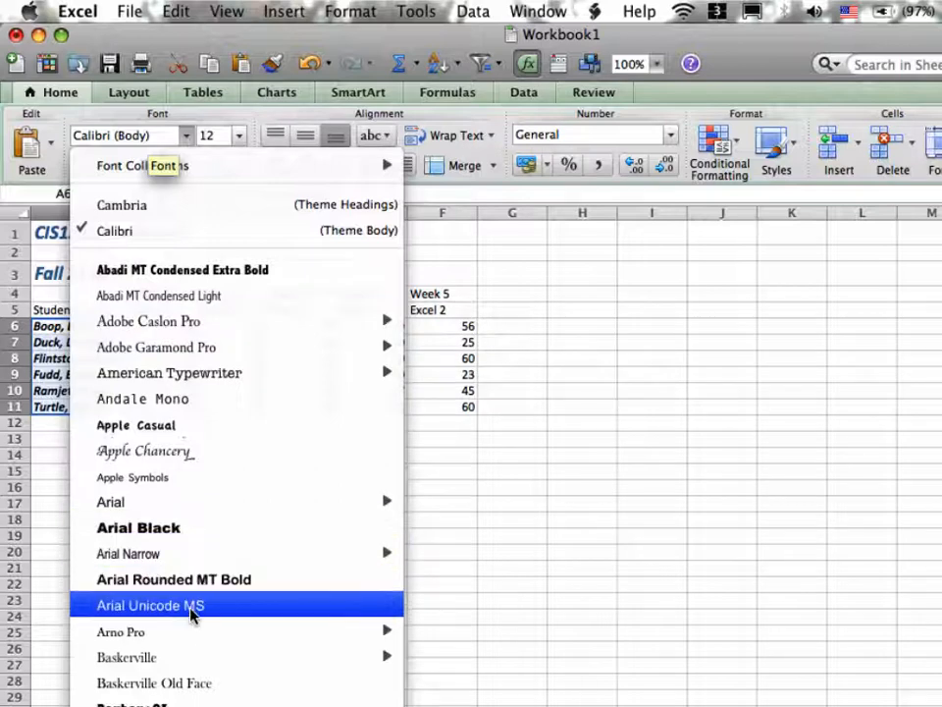
pyautogui.moveTo(144, 659)
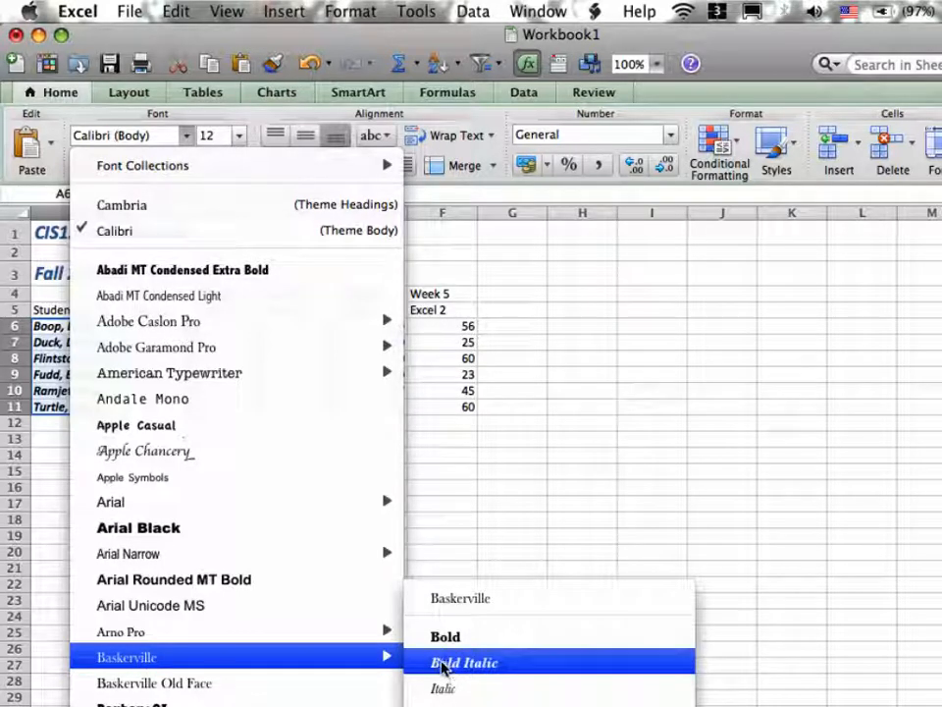
pyautogui.click(126, 666)
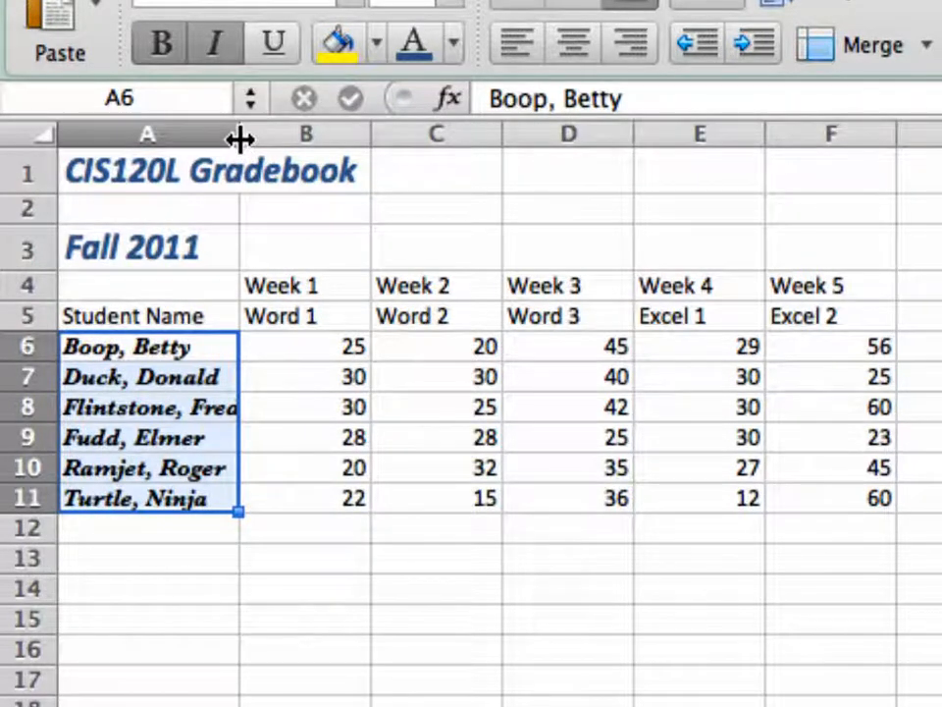
pyautogui.moveTo(239, 140); pyautogui.dragTo(251, 140)
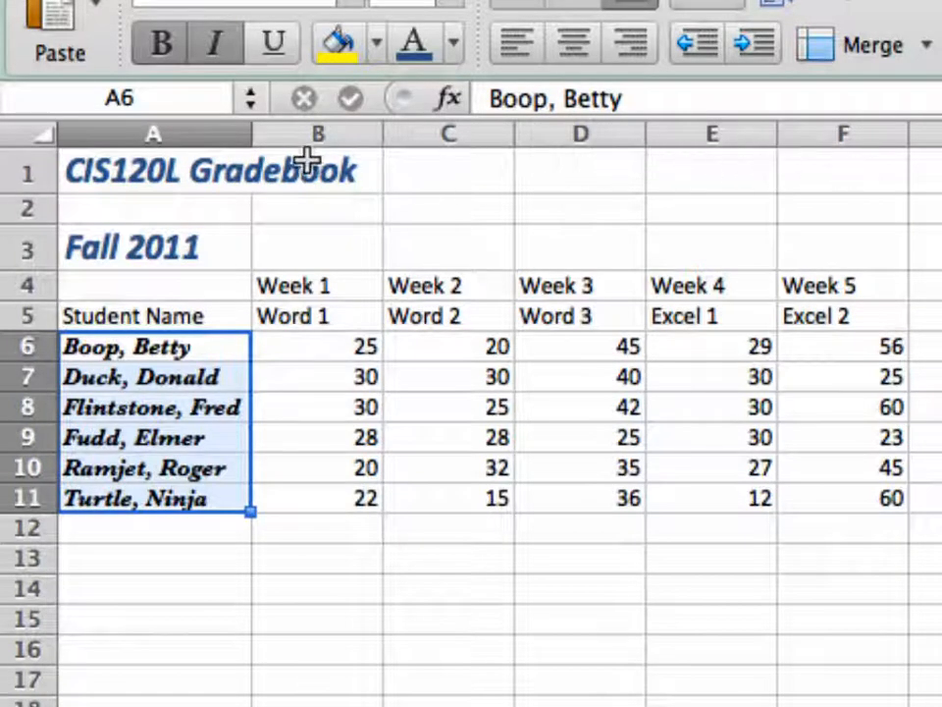
# Merge and center the CIS120L Gradebook title across A1:F1, and check the available merge options.
pyautogui.click(162, 170)
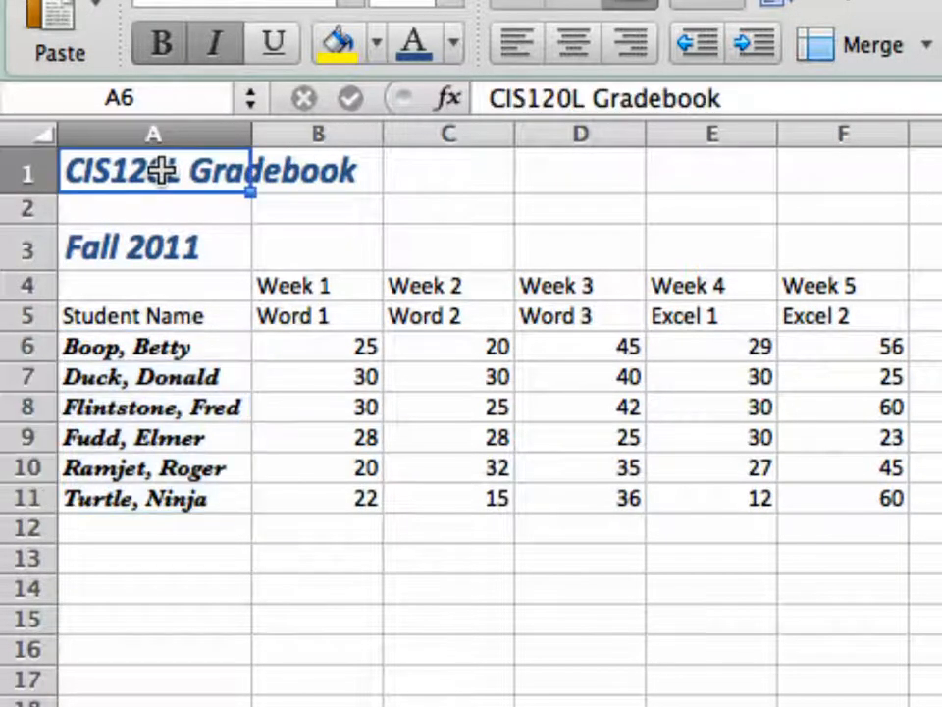
pyautogui.moveTo(162, 171); pyautogui.dragTo(782, 180)
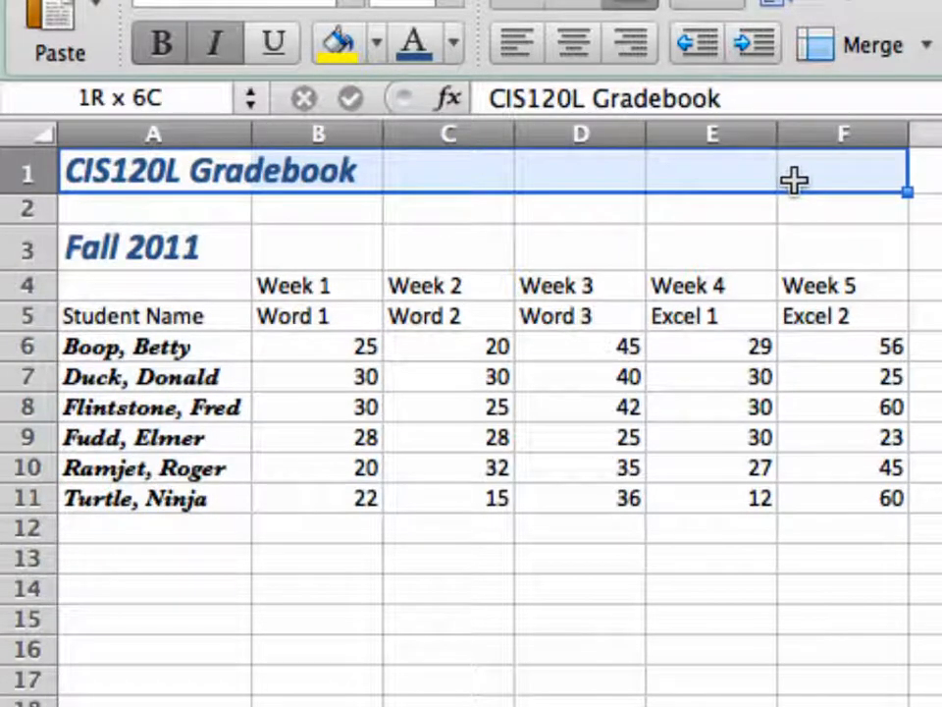
pyautogui.moveTo(793, 180)
pyautogui.mouseDown()
pyautogui.moveTo(793, 202)
pyautogui.moveTo(795, 187)
pyautogui.mouseUp()
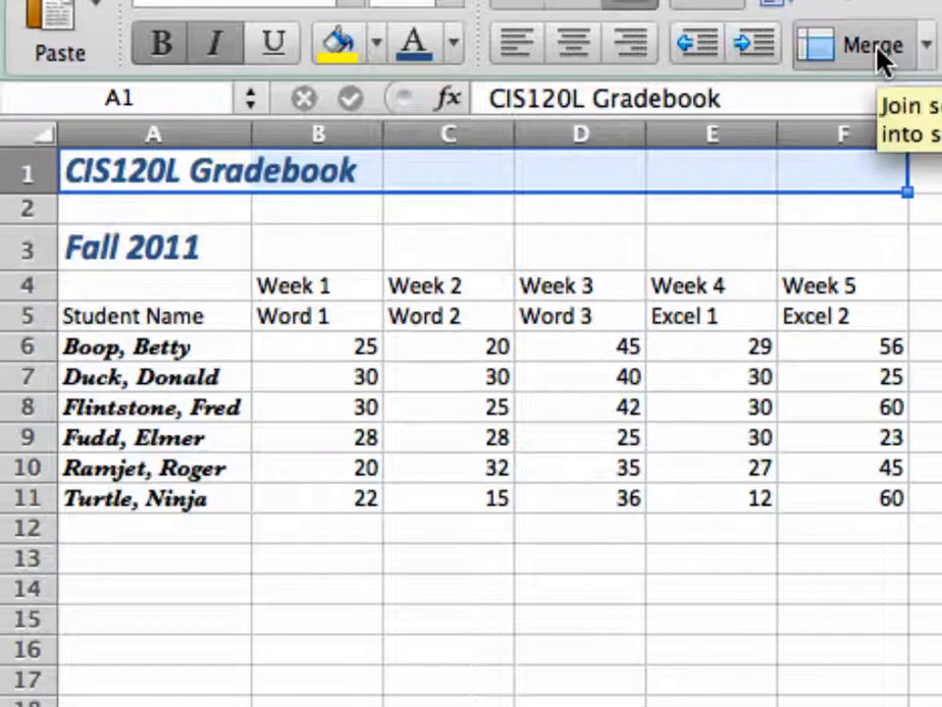
pyautogui.click(929, 59)
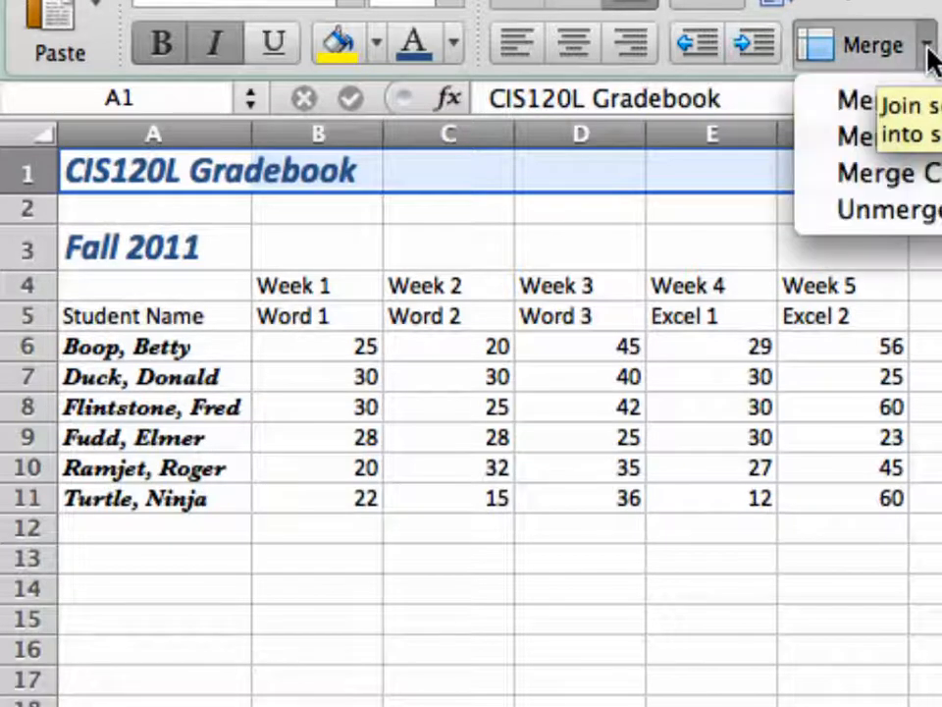
pyautogui.click(928, 59)
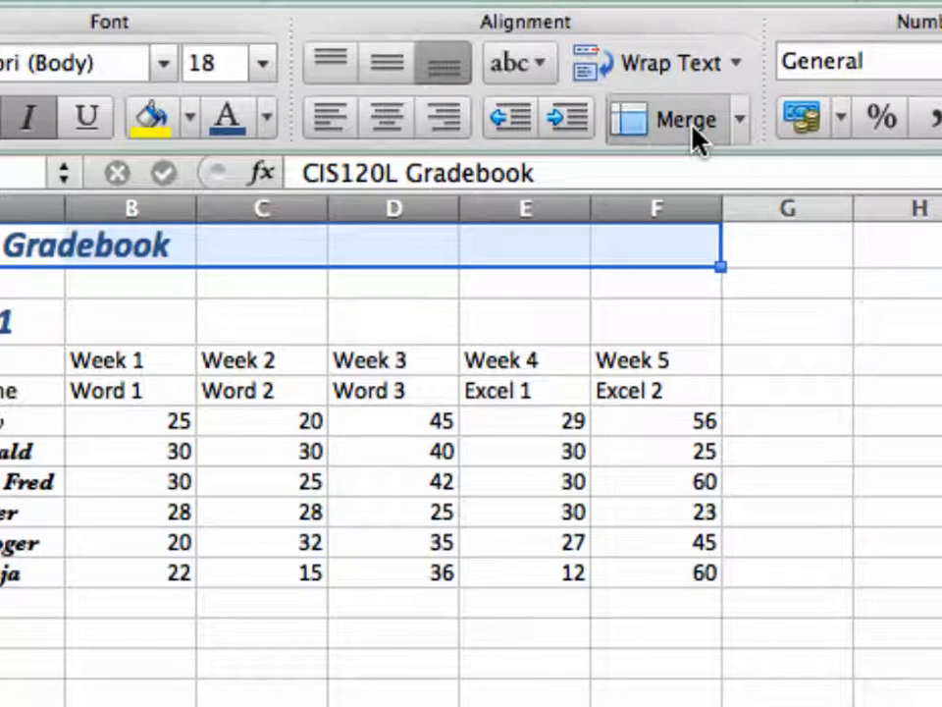
pyautogui.click(695, 138)
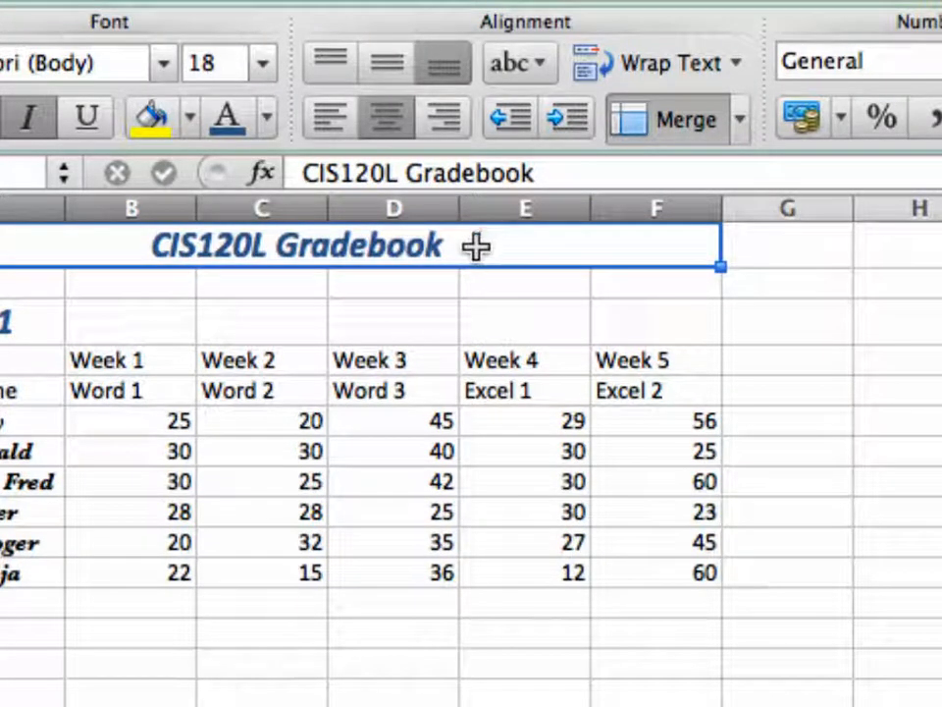
pyautogui.click(743, 135)
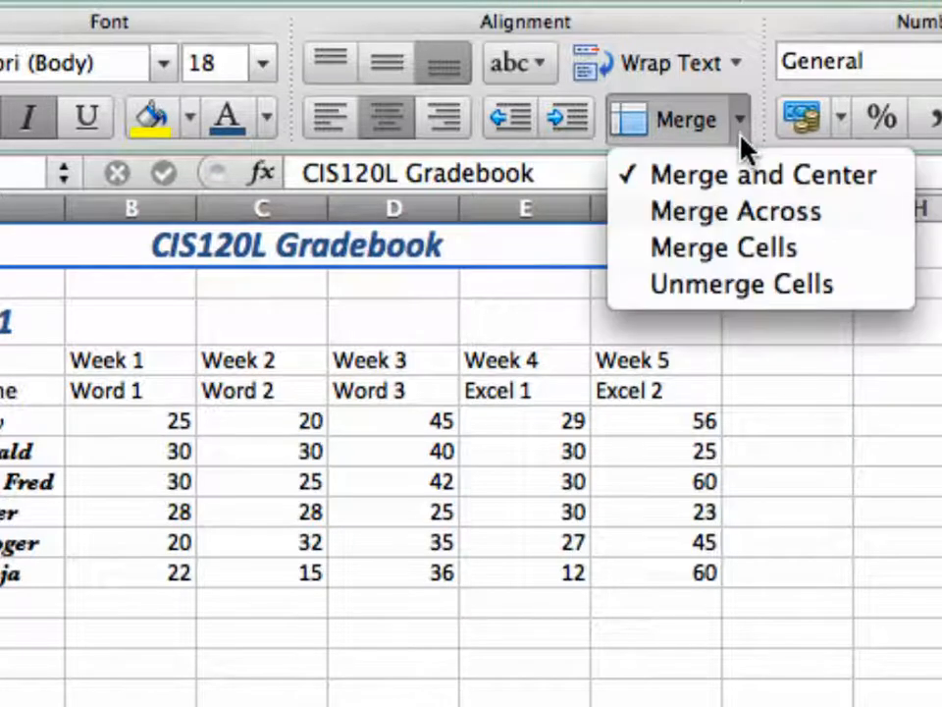
pyautogui.click(767, 284)
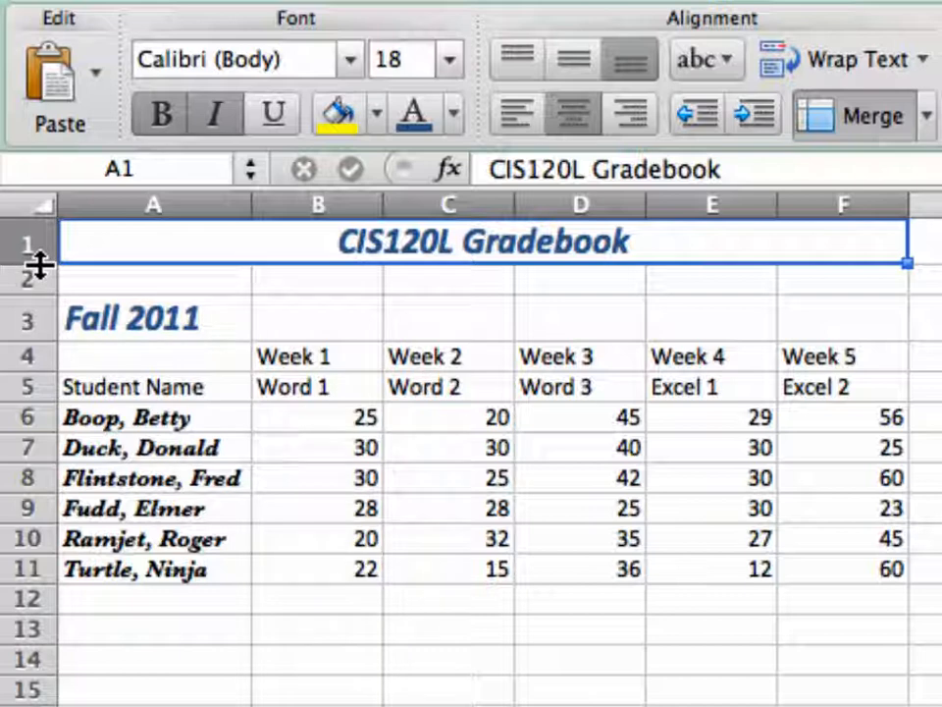
# Make row 1 taller and try the title with right alignment, plus middle and top vertical alignment.
pyautogui.moveTo(38, 263); pyautogui.dragTo(38, 296)
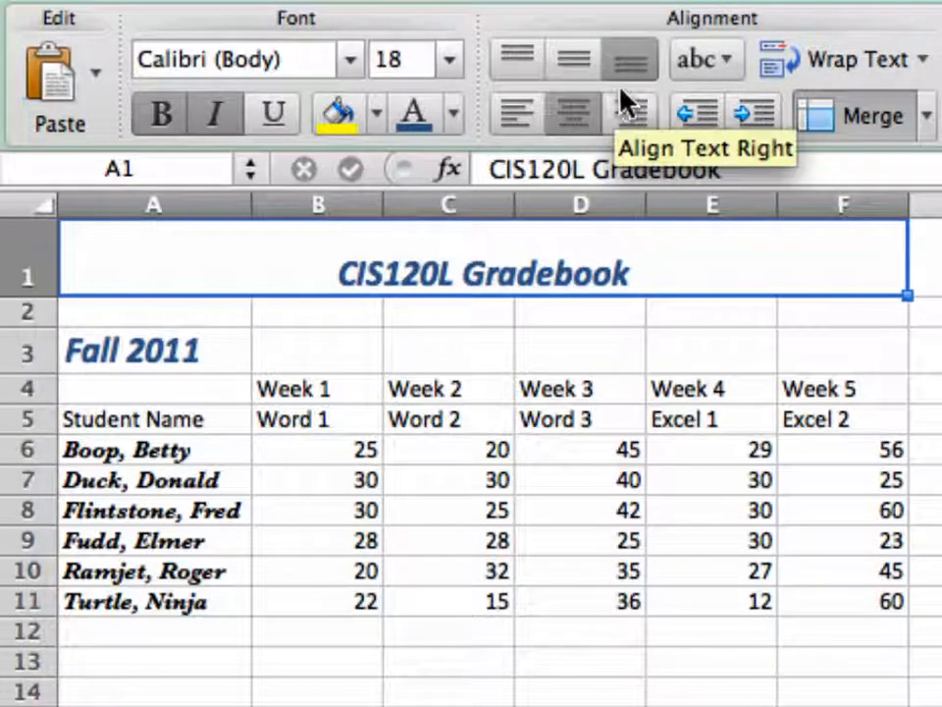
pyautogui.click(630, 115)
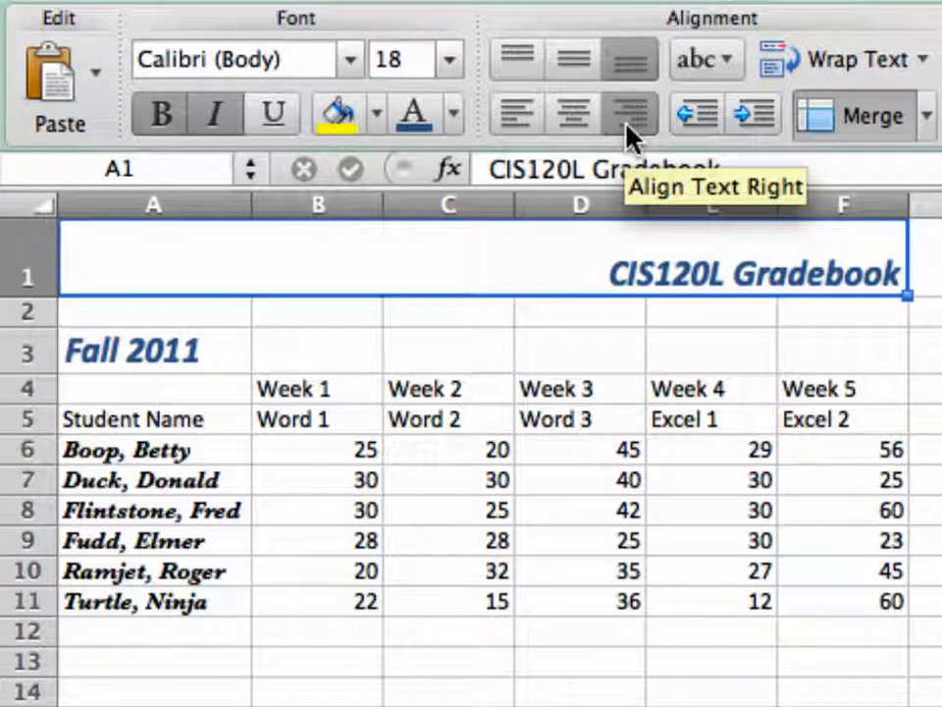
pyautogui.click(590, 77)
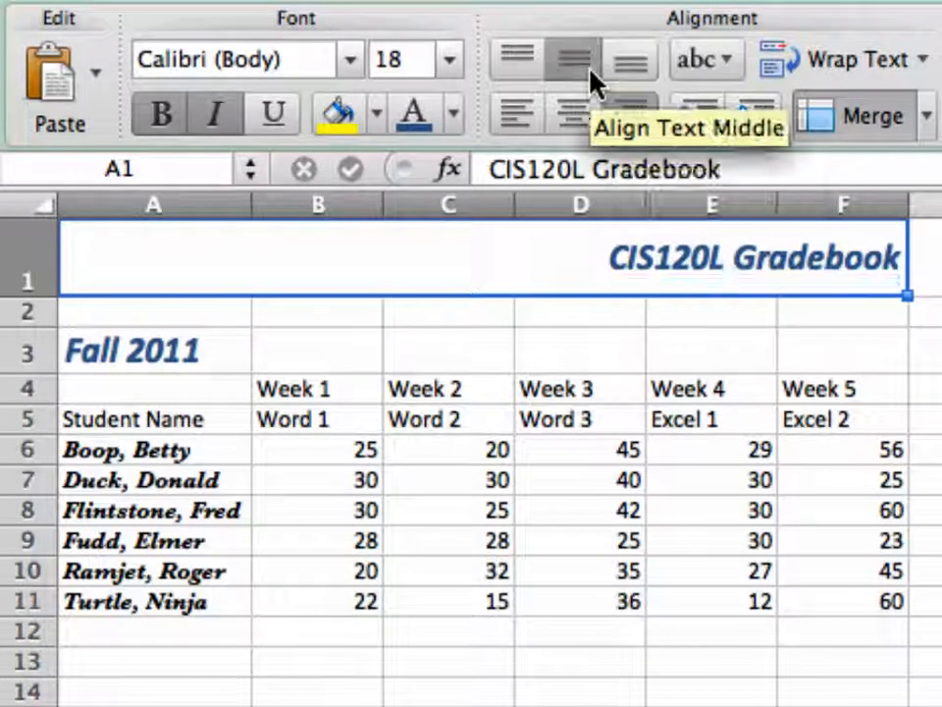
pyautogui.click(513, 74)
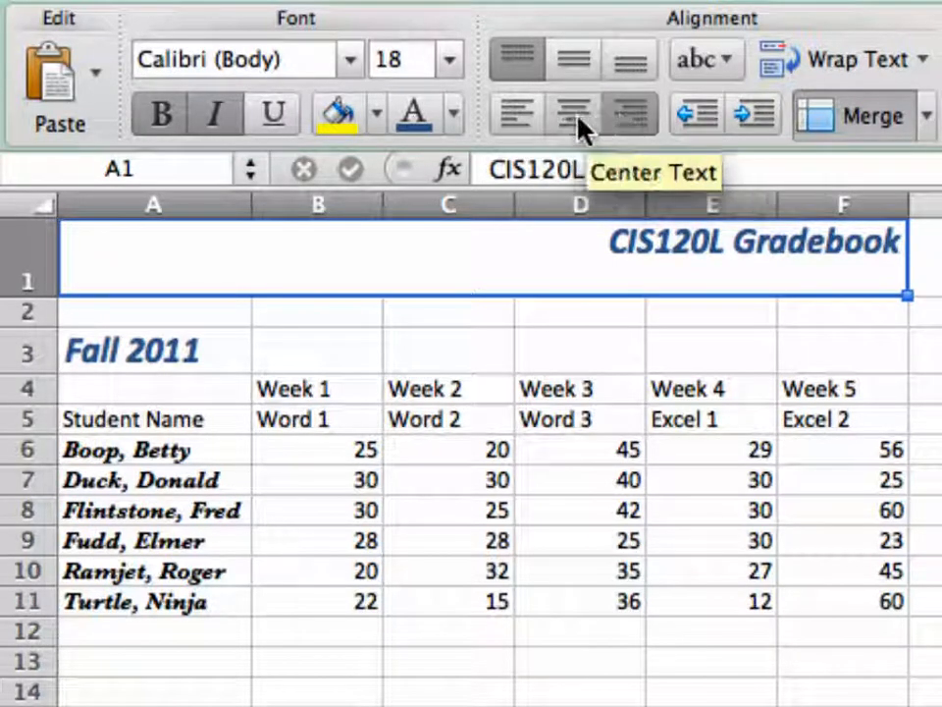
# Center the title horizontally and vertically in its merged cell and fill the cell with light orange.
pyautogui.click(577, 116)
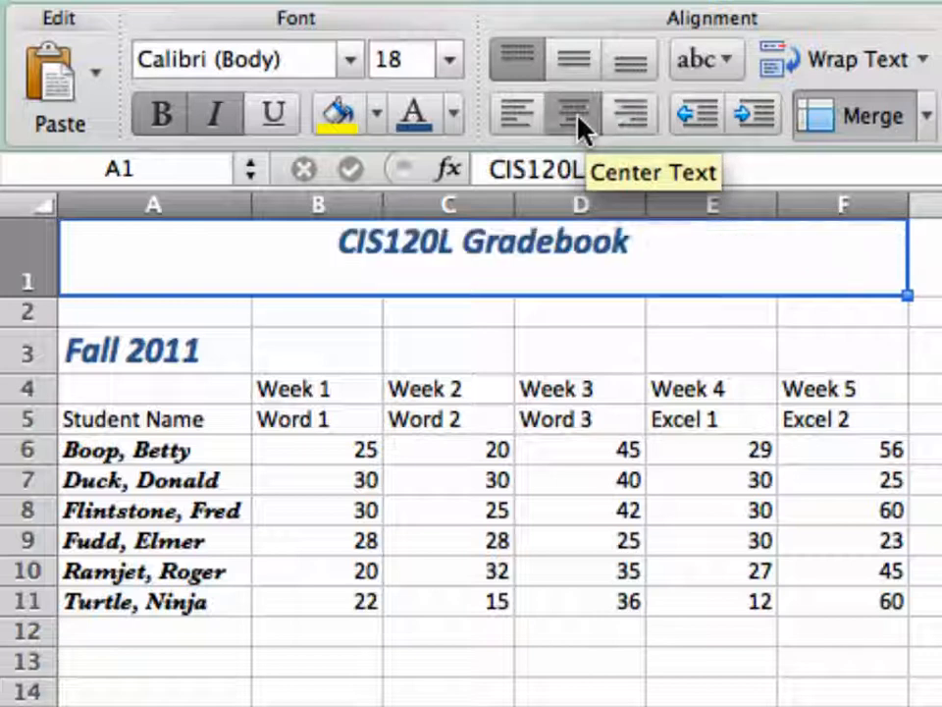
pyautogui.click(574, 62)
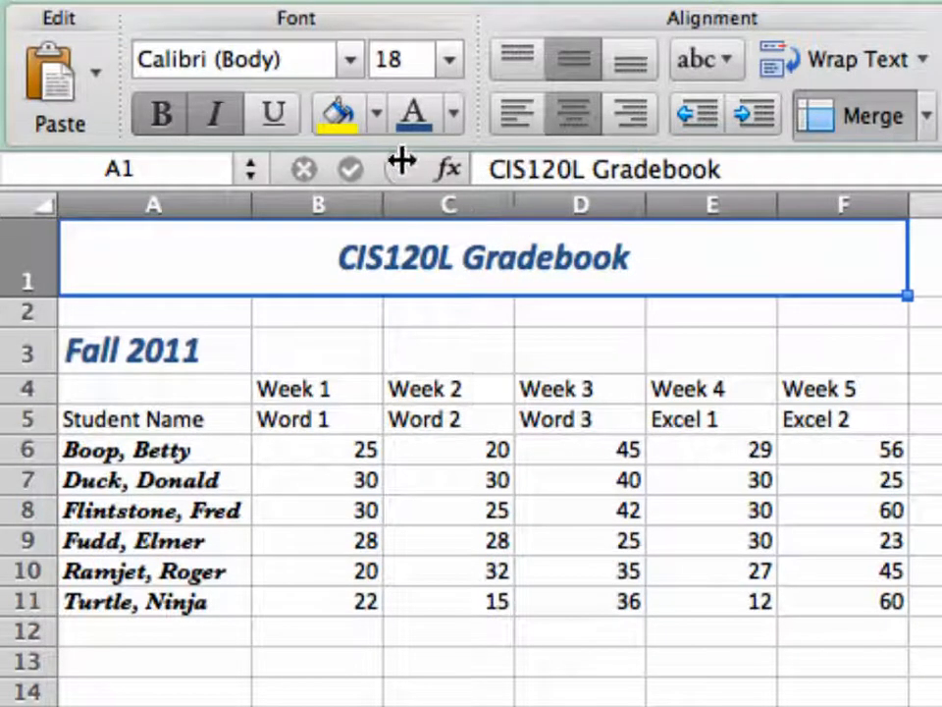
pyautogui.click(377, 116)
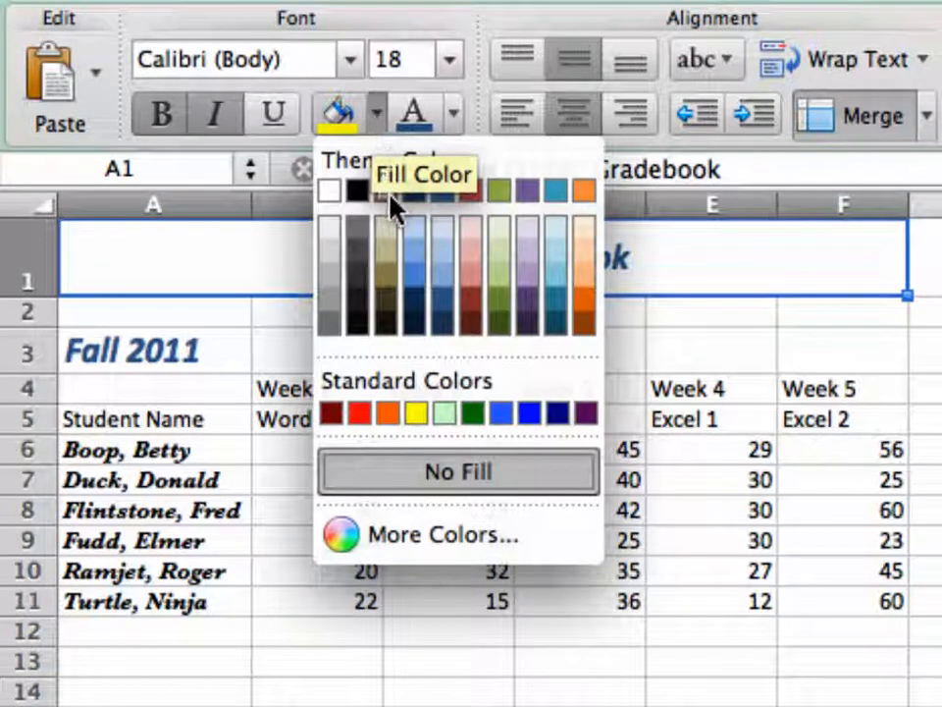
pyautogui.click(582, 250)
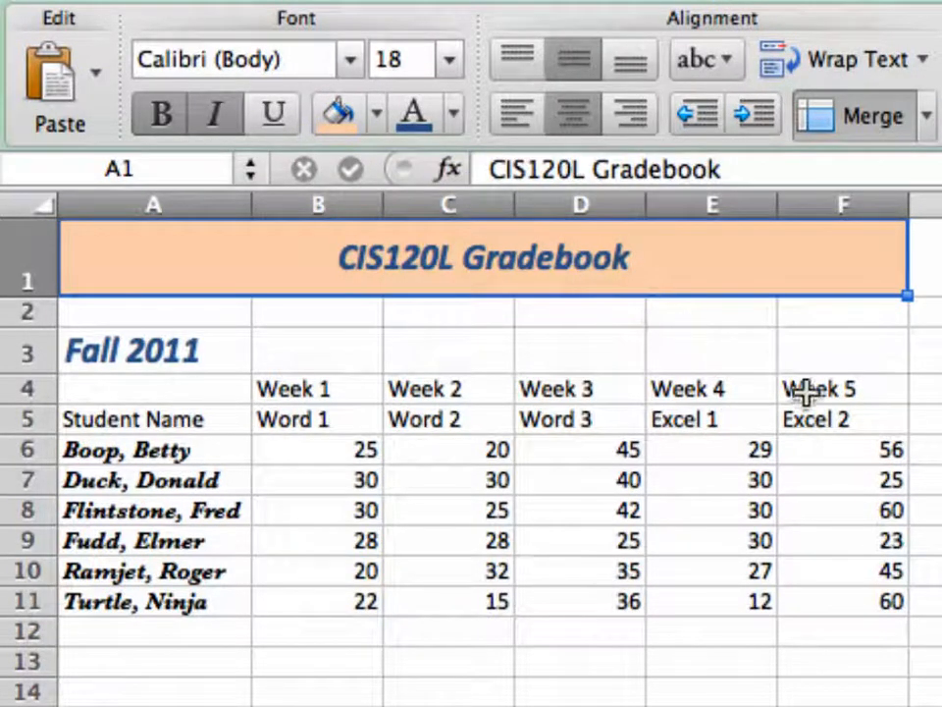
pyautogui.click(714, 344)
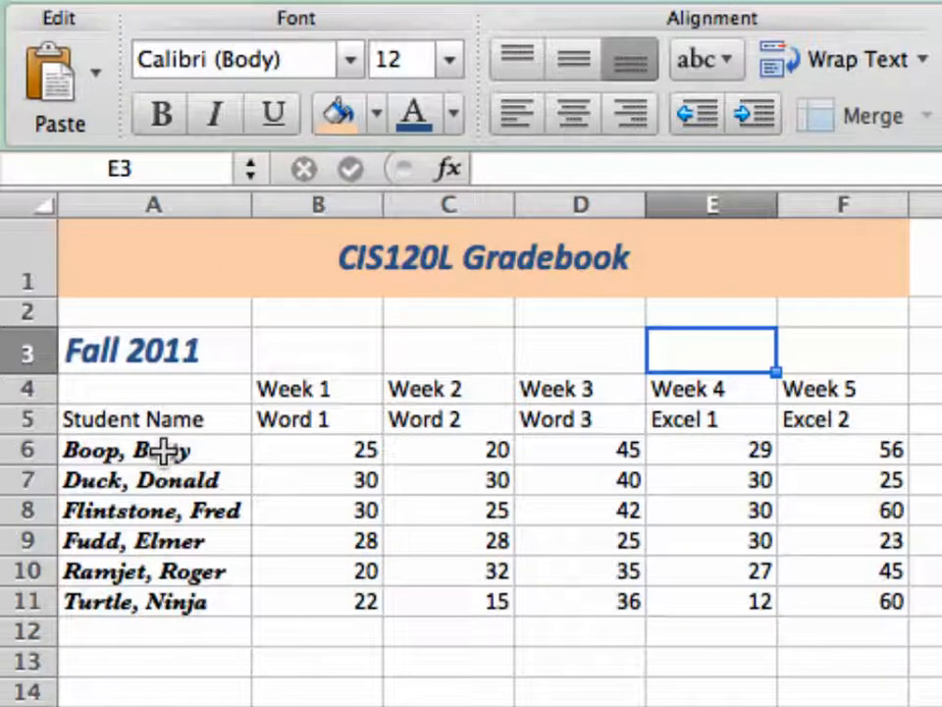
# Set the font size of the student names in A6:A11 to 16 and widen column A to fit them.
pyautogui.moveTo(163, 449); pyautogui.dragTo(167, 600)
pyautogui.click(448, 59)
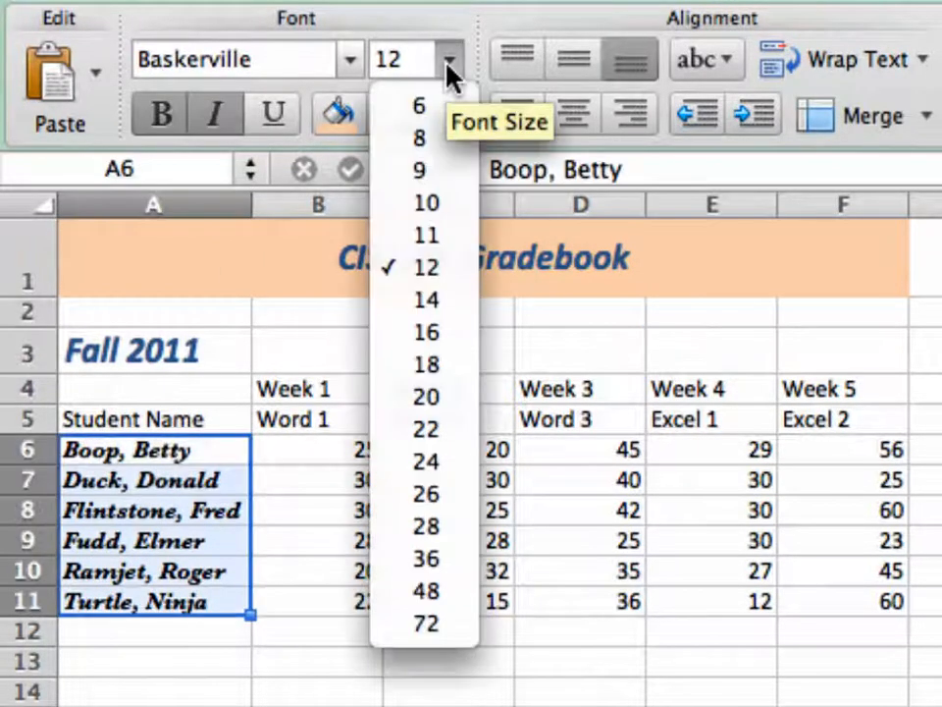
pyautogui.click(442, 332)
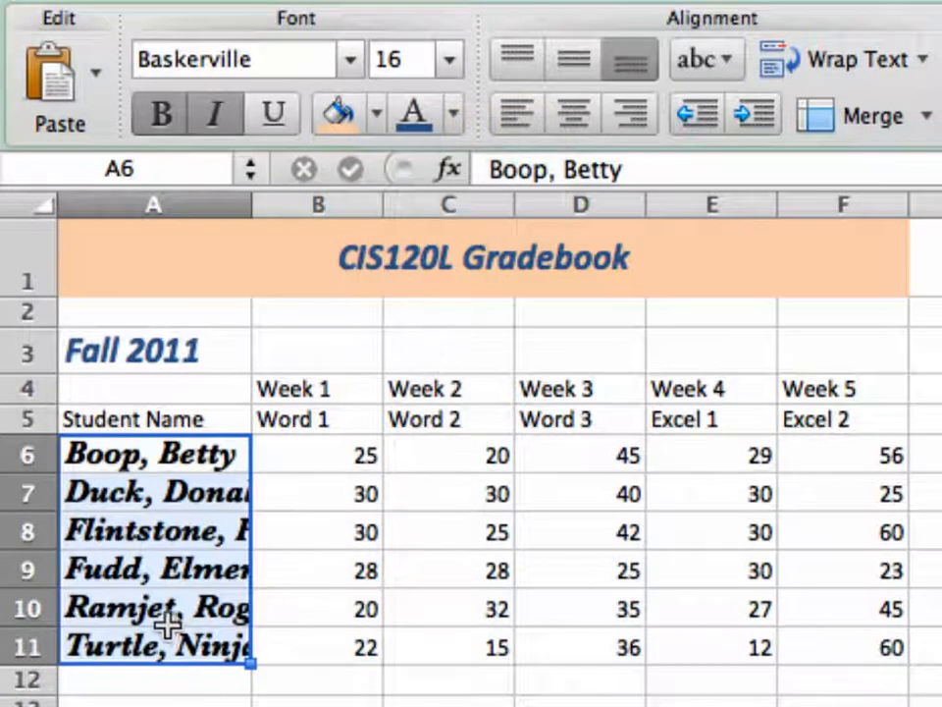
pyautogui.doubleClick(250, 207)
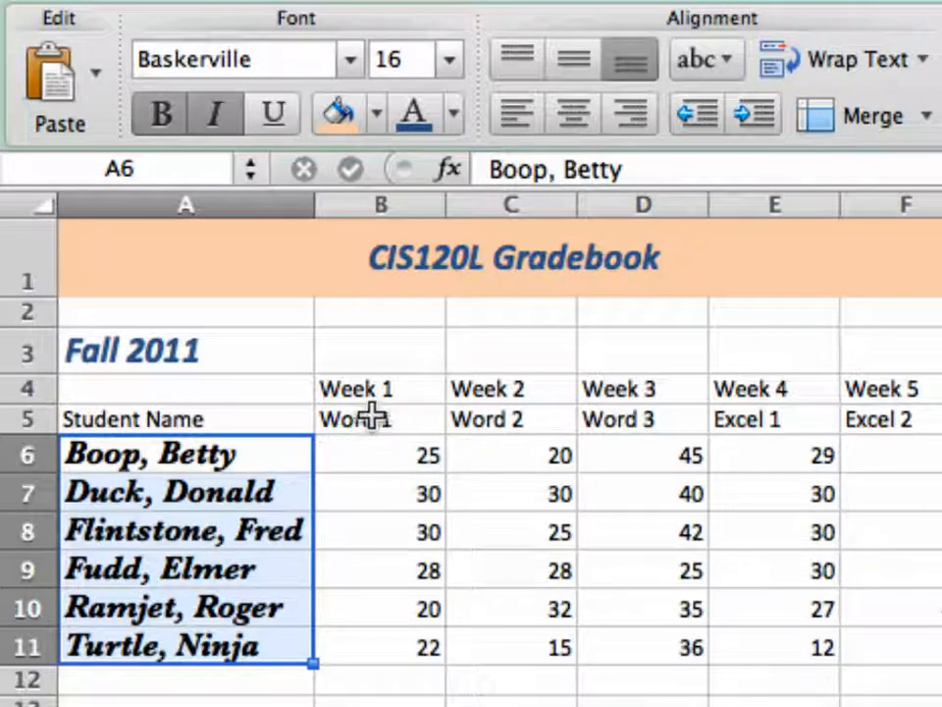
# Tilt the assignment labels in B5:F5 diagonally upward using the cell orientation setting, and right-align them.
pyautogui.moveTo(369, 419); pyautogui.dragTo(878, 426)
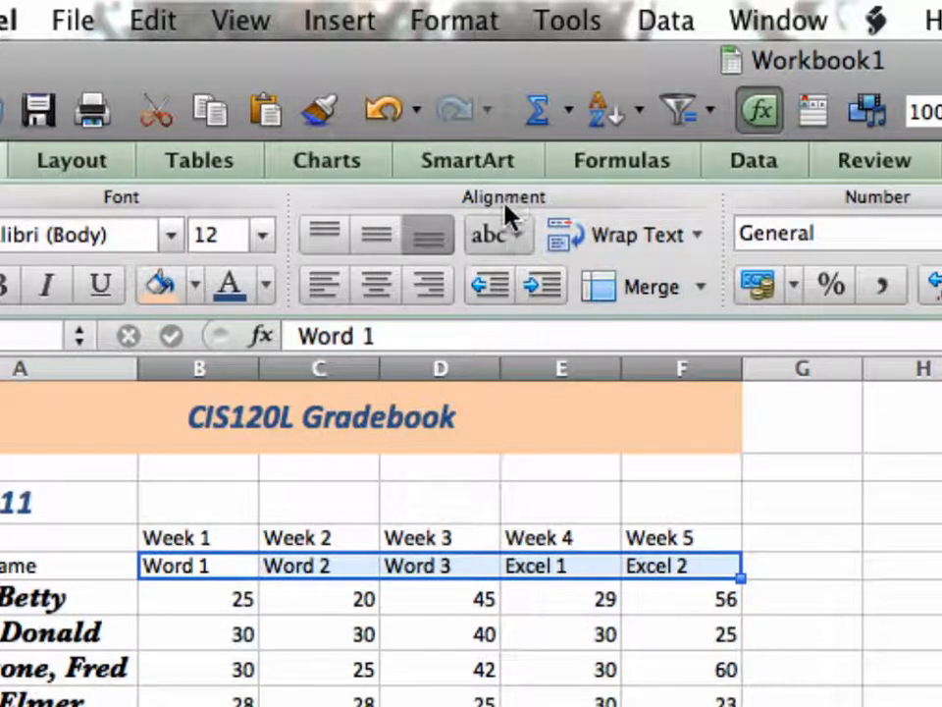
pyautogui.click(470, 27)
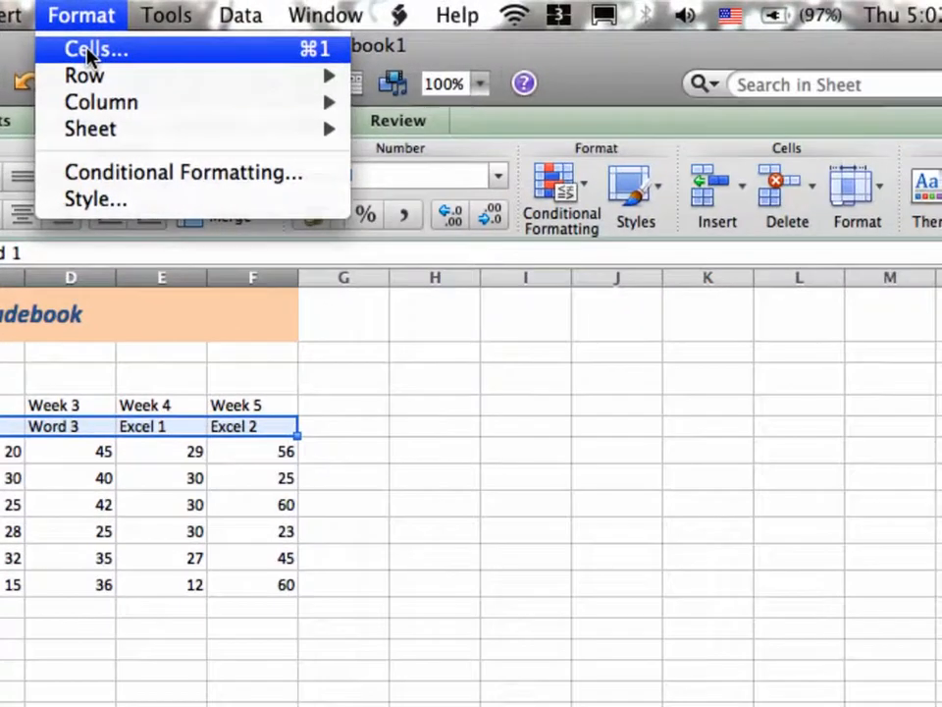
pyautogui.click(410, 63)
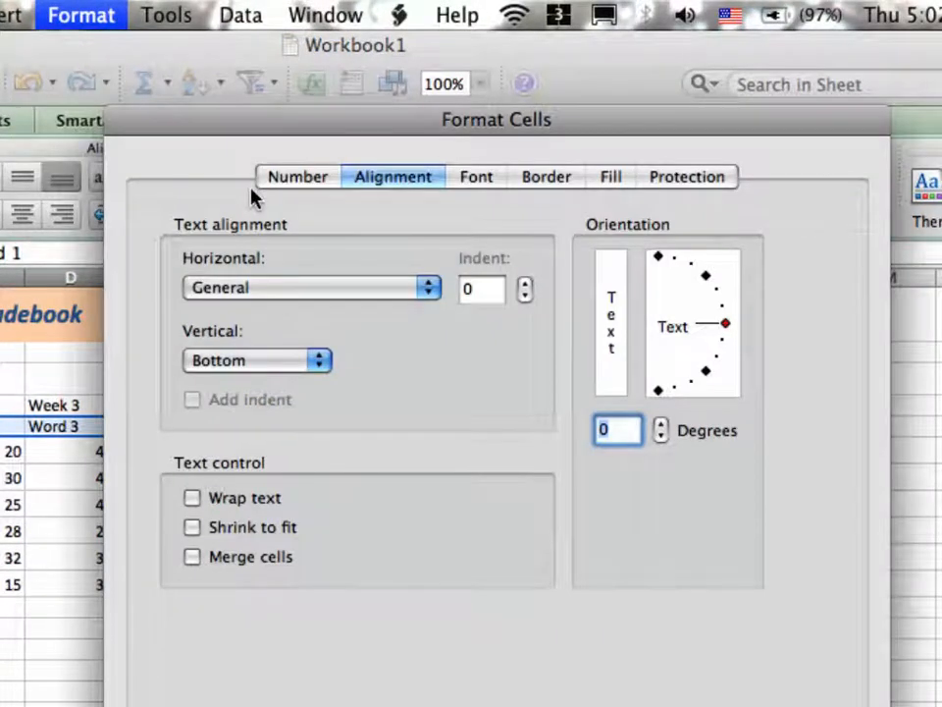
pyautogui.click(319, 186)
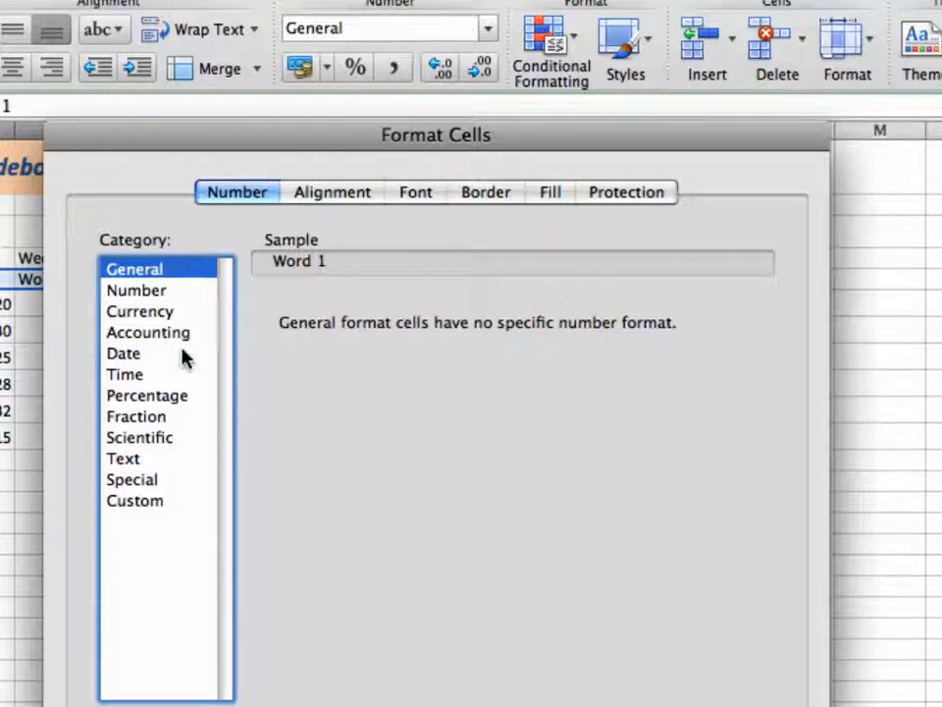
pyautogui.click(329, 194)
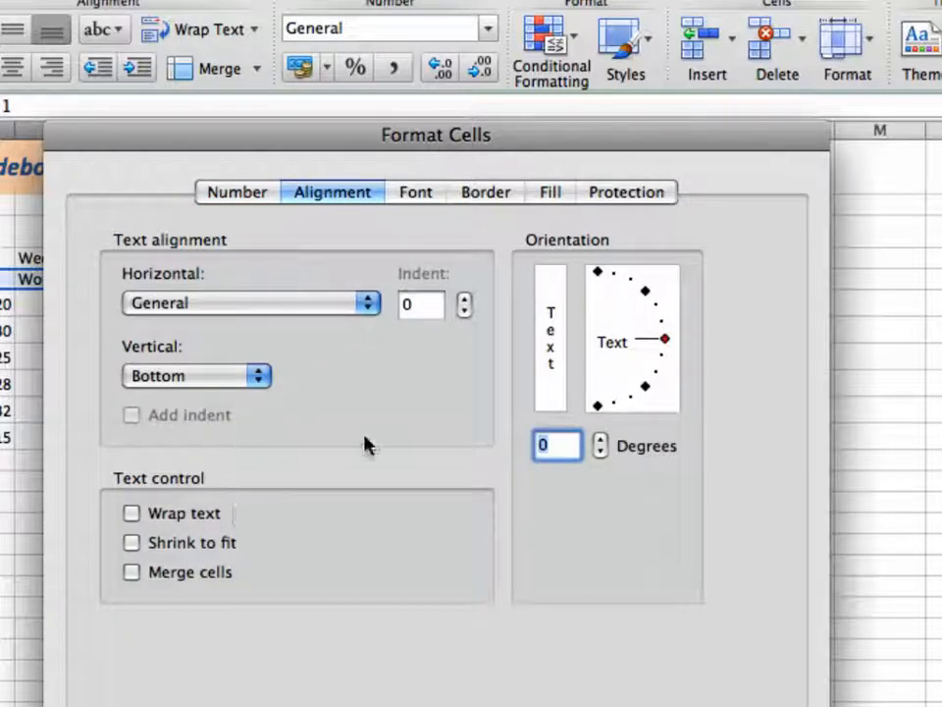
pyautogui.click(645, 293)
pyautogui.click(424, 196)
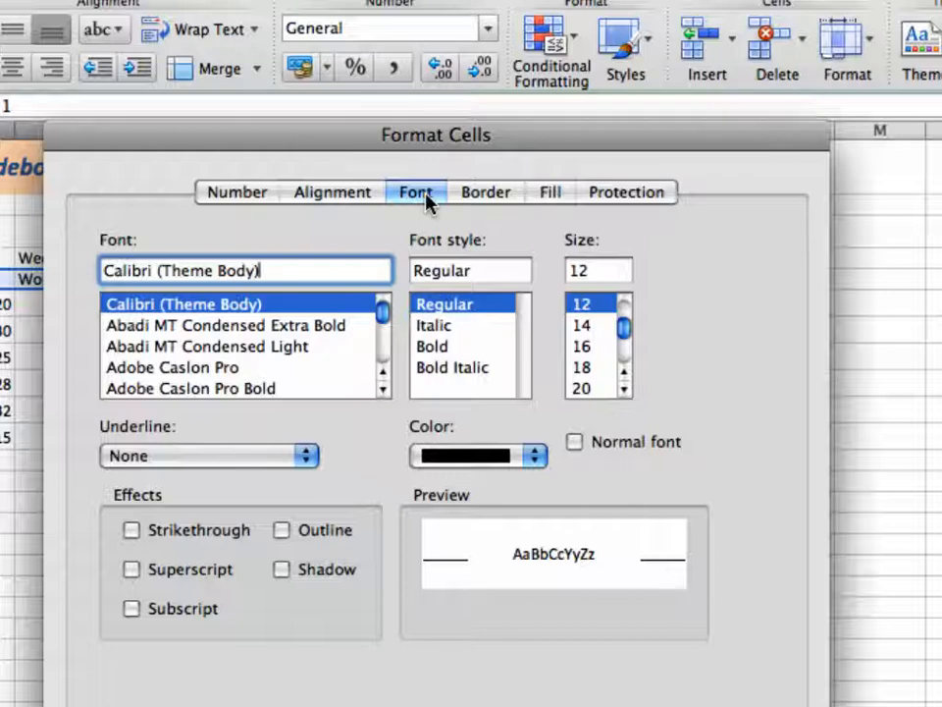
pyautogui.click(471, 199)
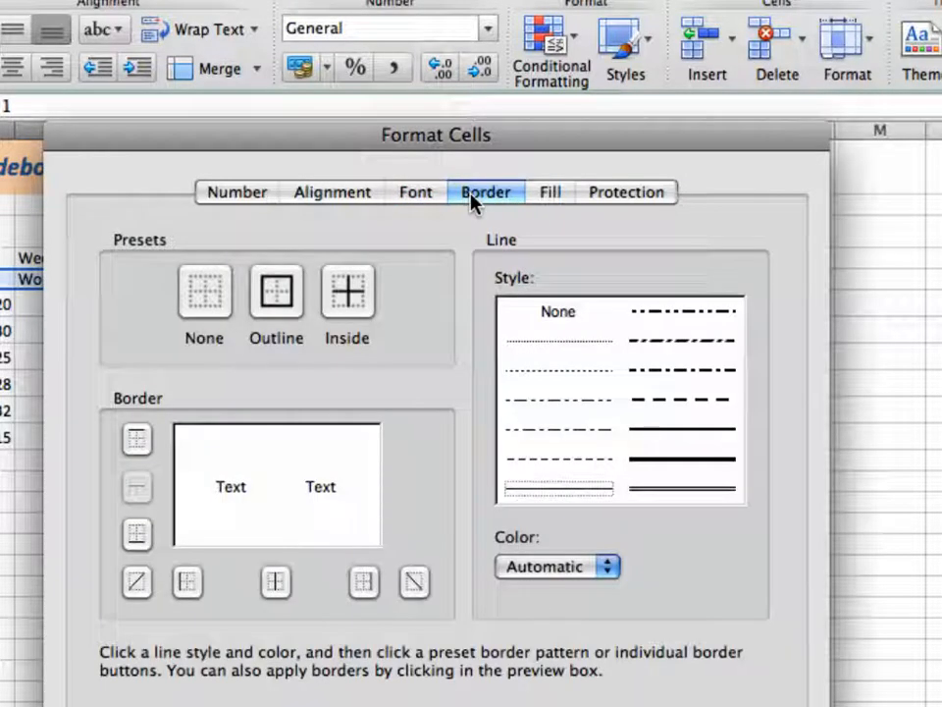
pyautogui.click(549, 194)
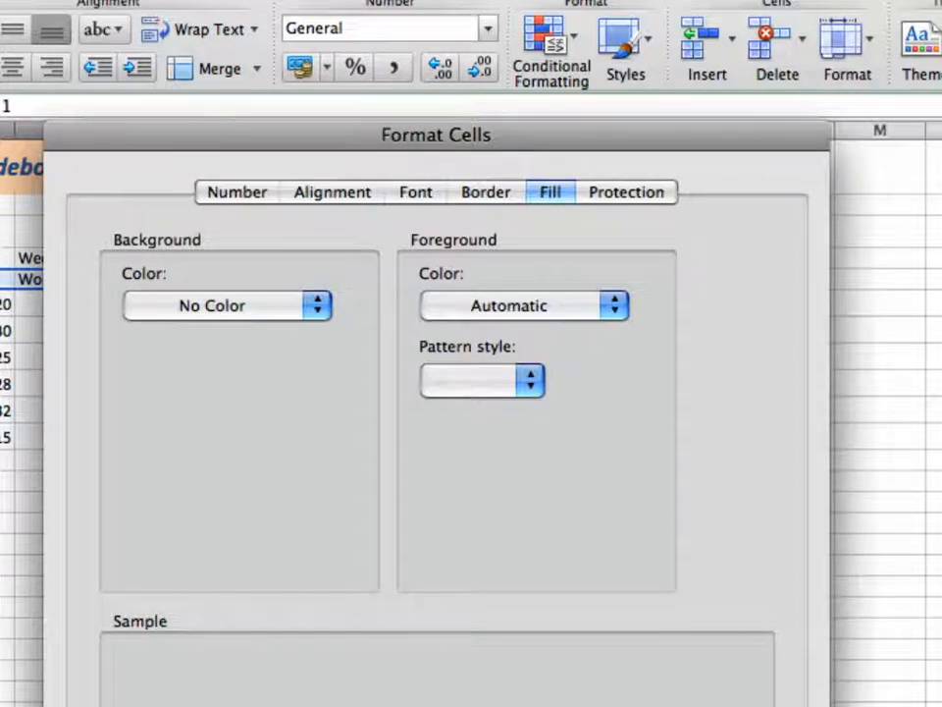
pyautogui.press('Return')
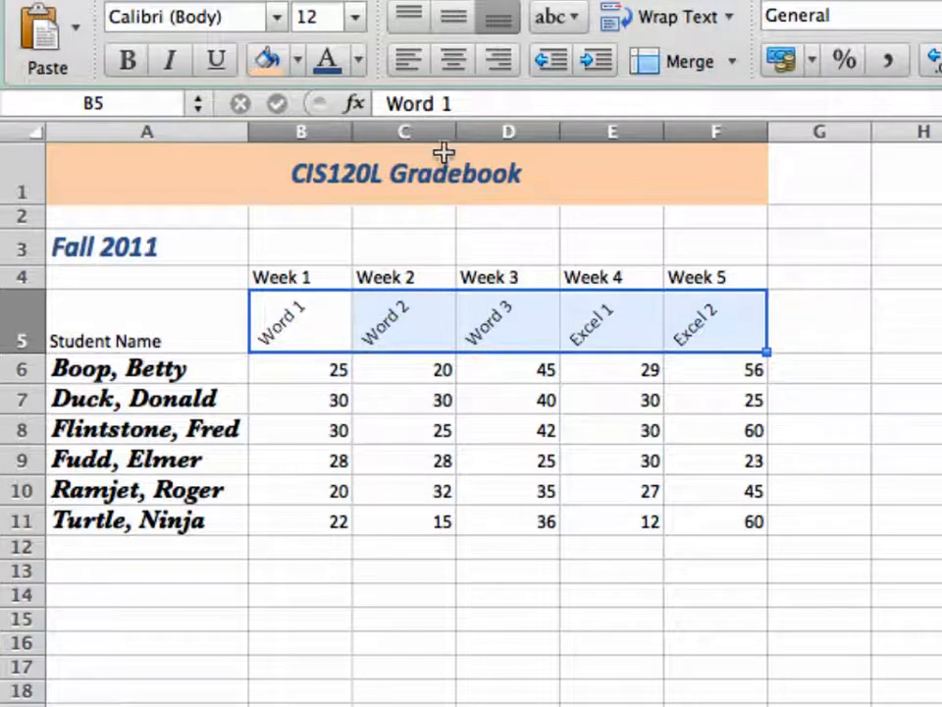
pyautogui.click(454, 62)
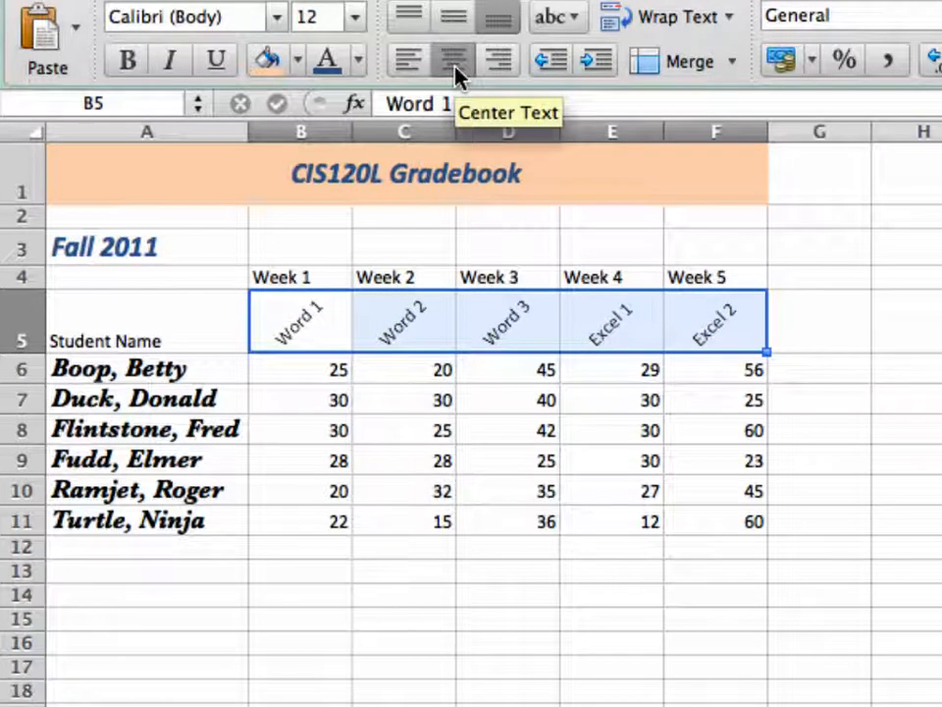
pyautogui.click(495, 65)
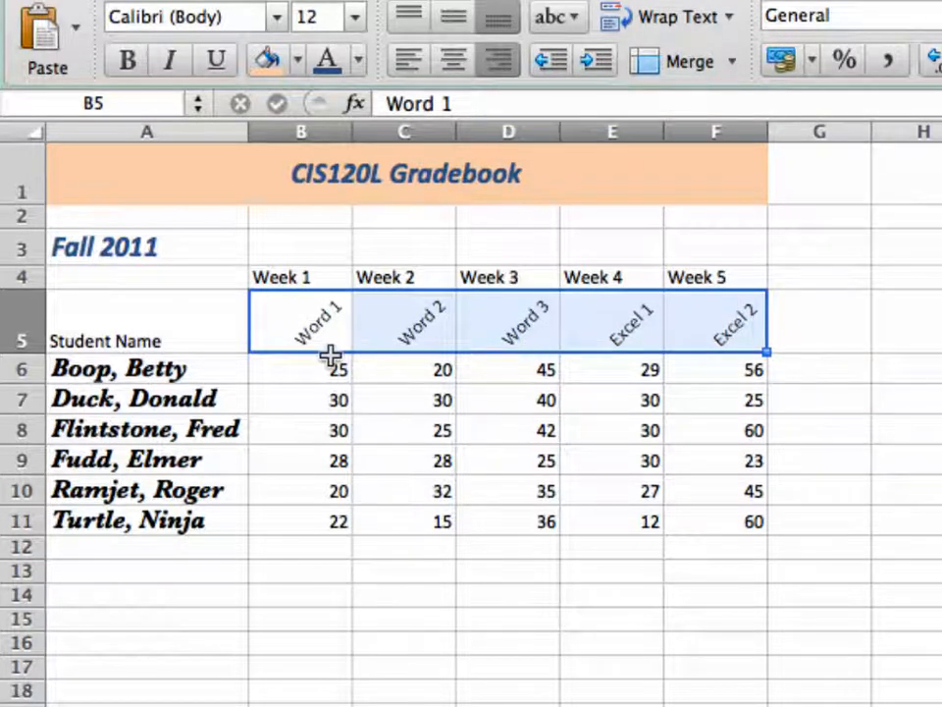
# Select the range B4:F4 by its reference, then right-align and italicize the week labels.
pyautogui.click(111, 101)
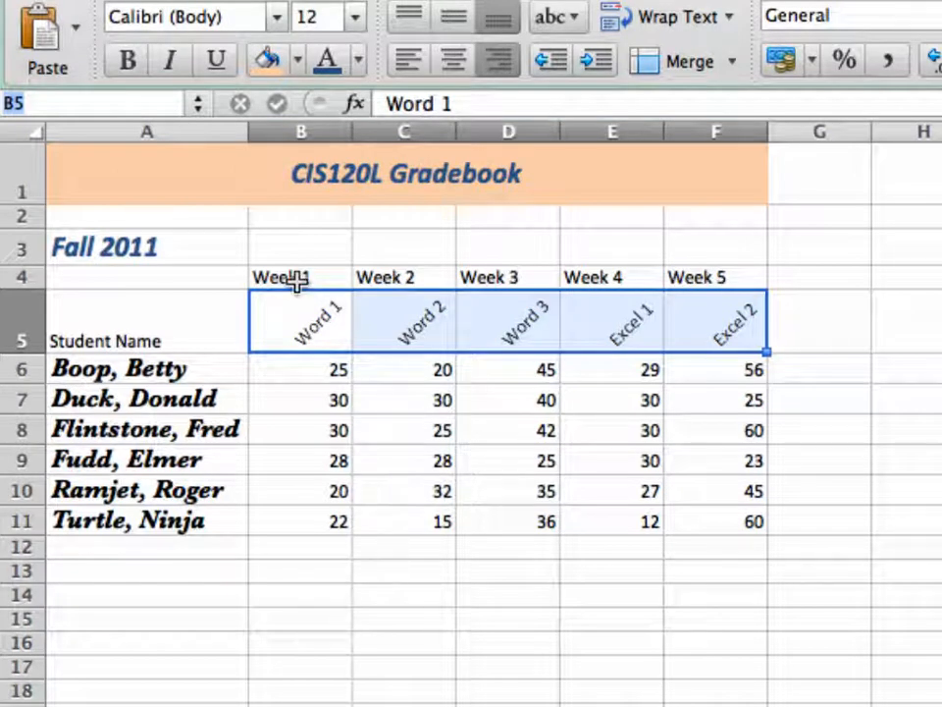
pyautogui.write('B4')
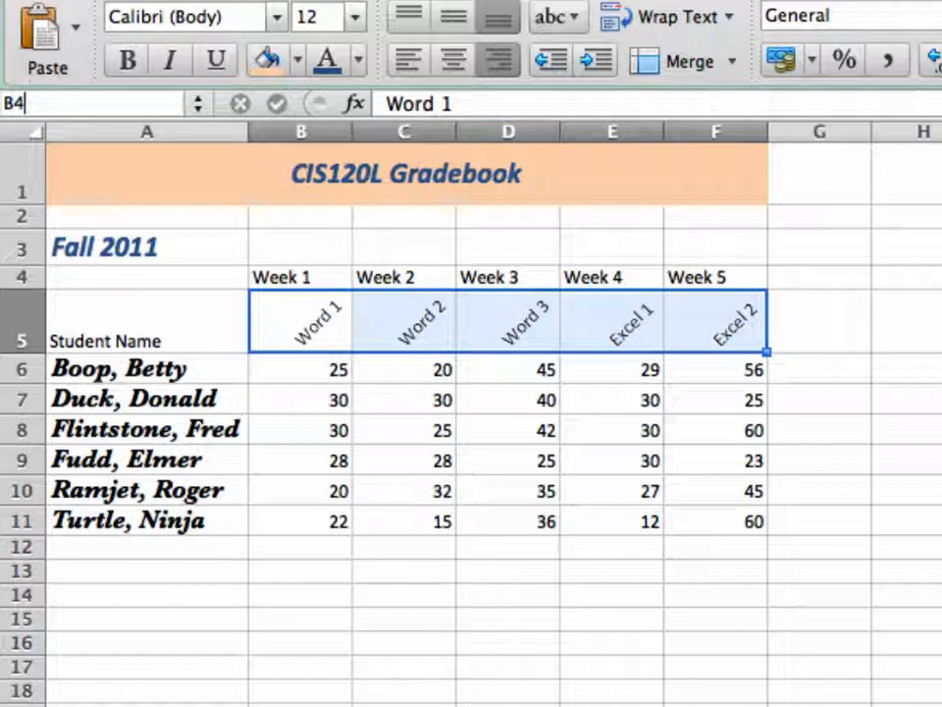
pyautogui.write(':F4')
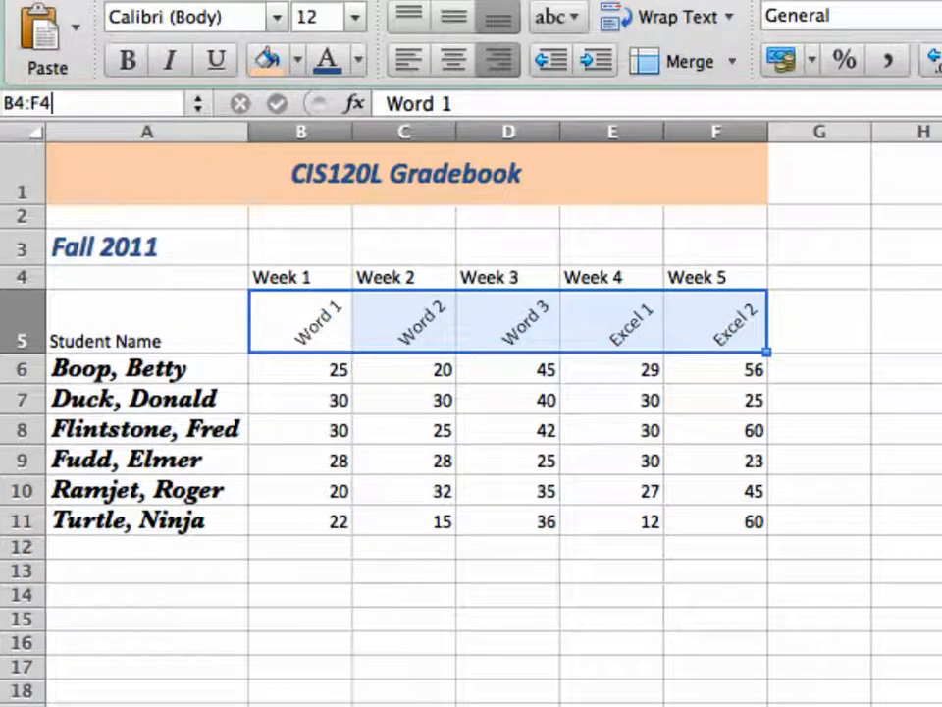
pyautogui.press('Return')
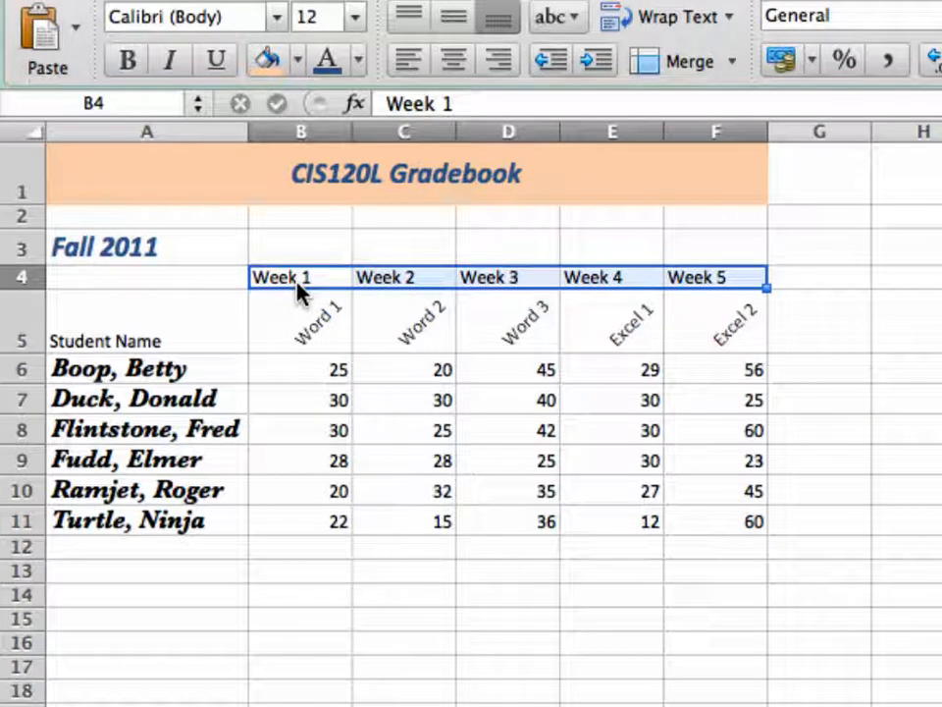
pyautogui.click(502, 75)
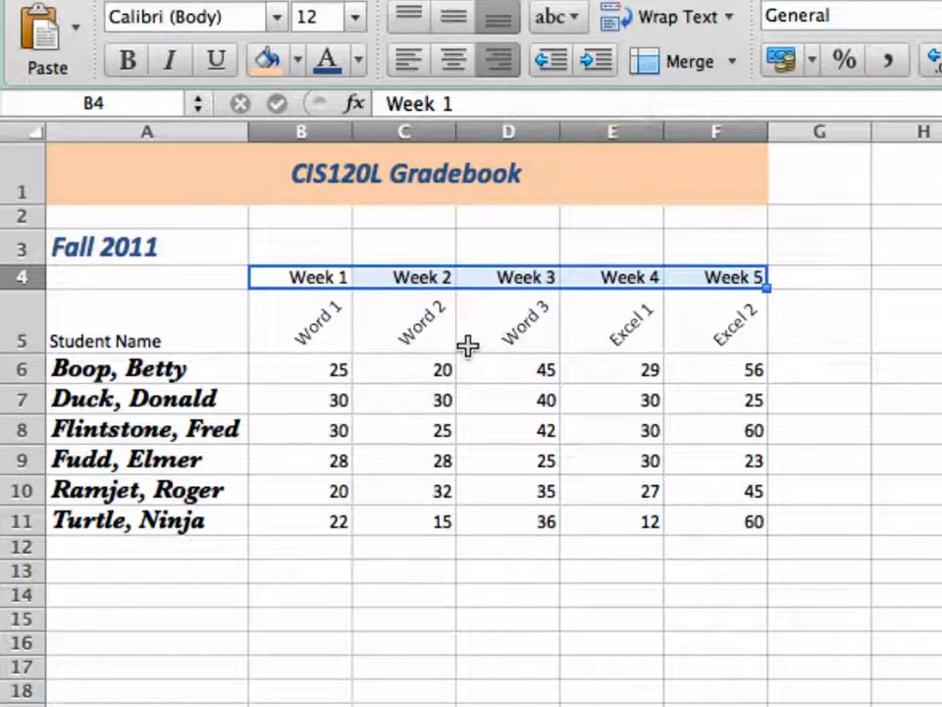
pyautogui.click(167, 63)
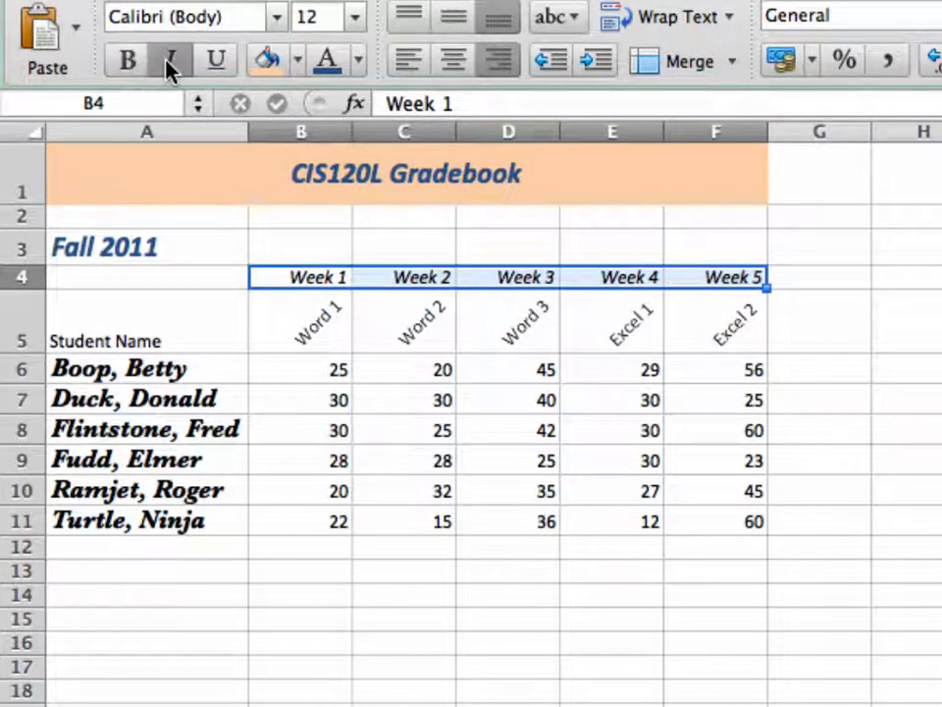
# Center the Student Name heading in A5 both horizontally and vertically.
pyautogui.click(131, 333)
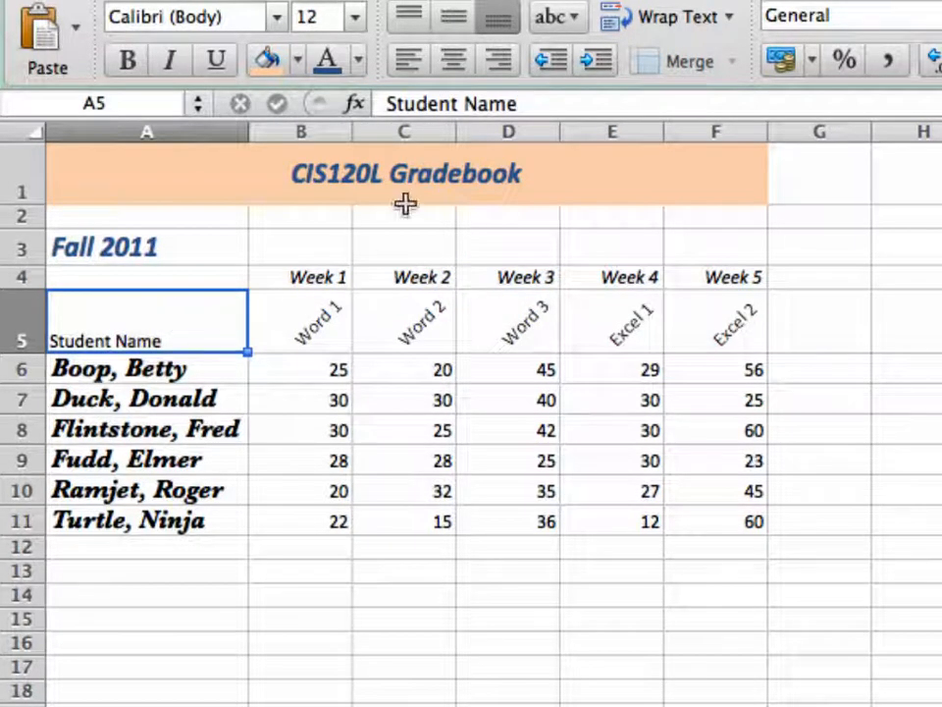
pyautogui.click(466, 62)
pyautogui.click(457, 27)
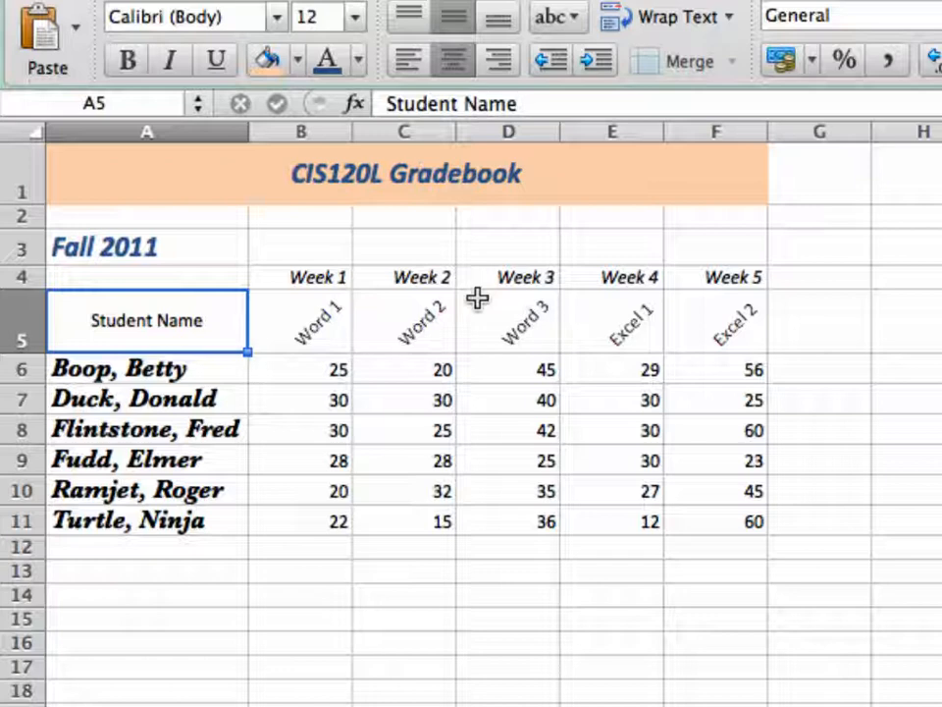
# Name the cell range of scores in B6:F11 Grades.
pyautogui.moveTo(295, 369); pyautogui.dragTo(683, 515)
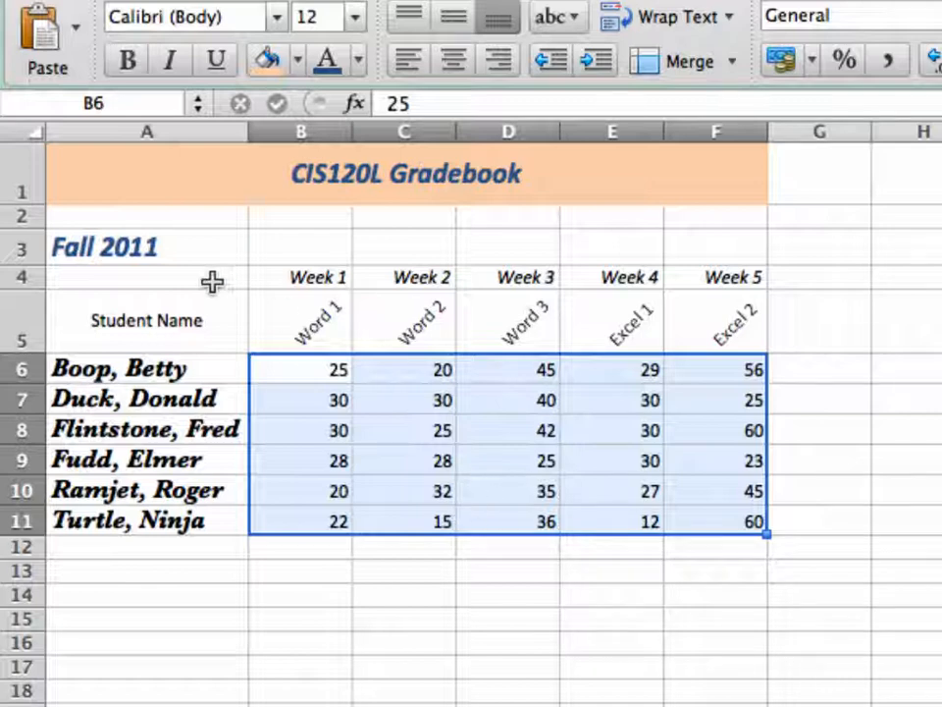
pyautogui.click(132, 108)
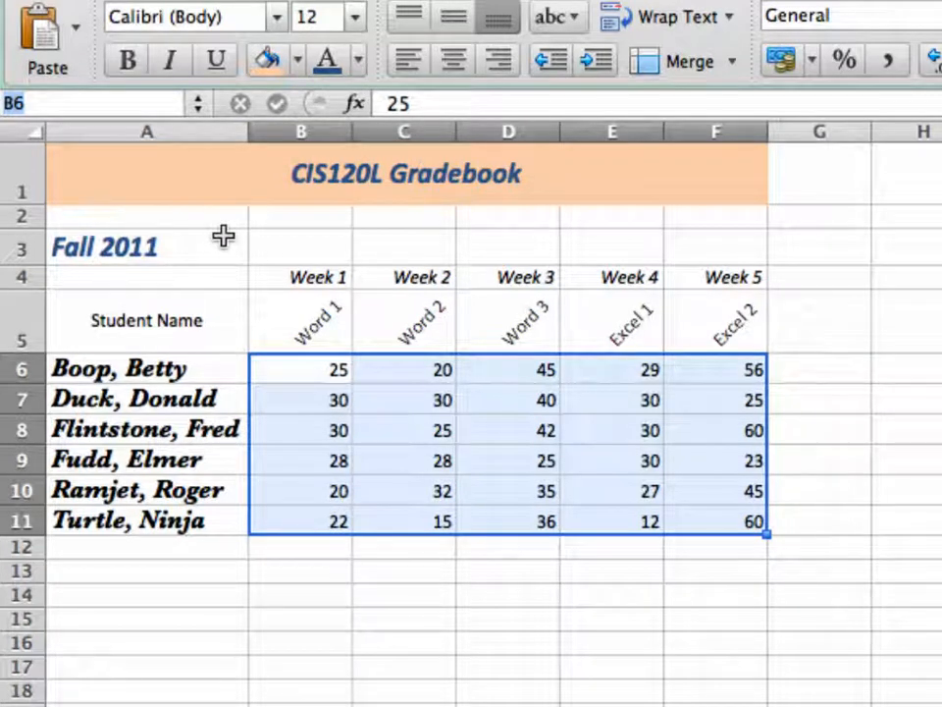
pyautogui.write('Grades')
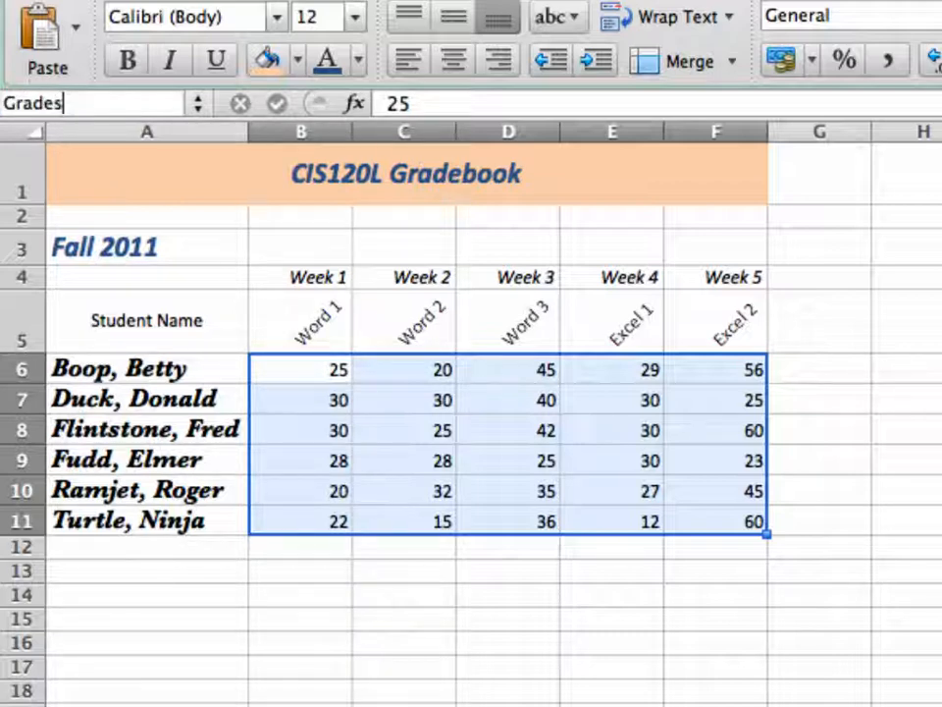
pyautogui.press('Return')
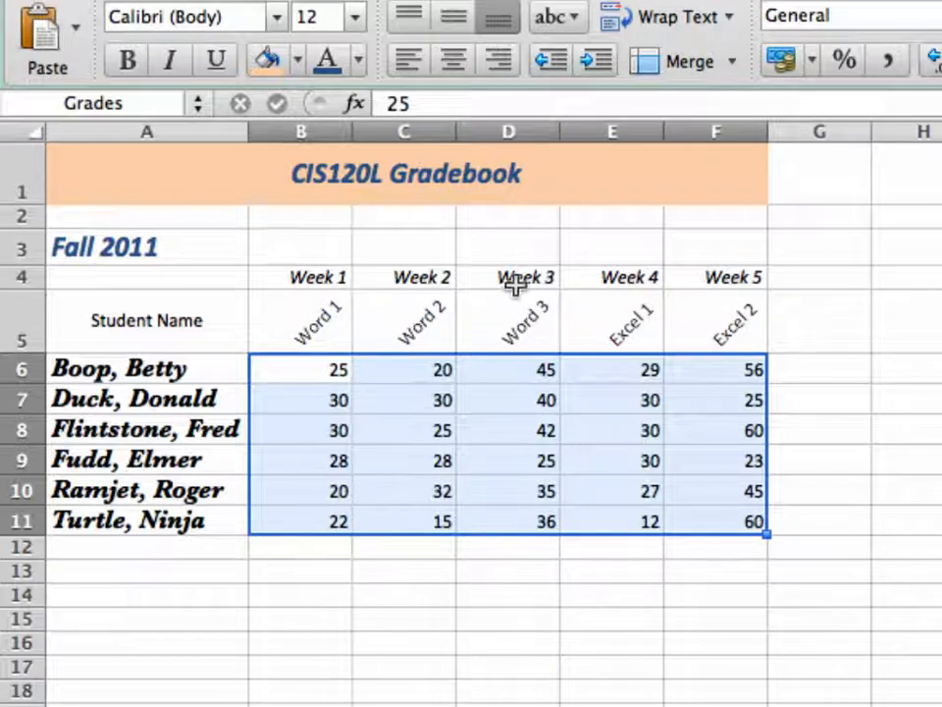
# Deselect the scores and jump back to them by choosing the named range Grades.
pyautogui.click(402, 246)
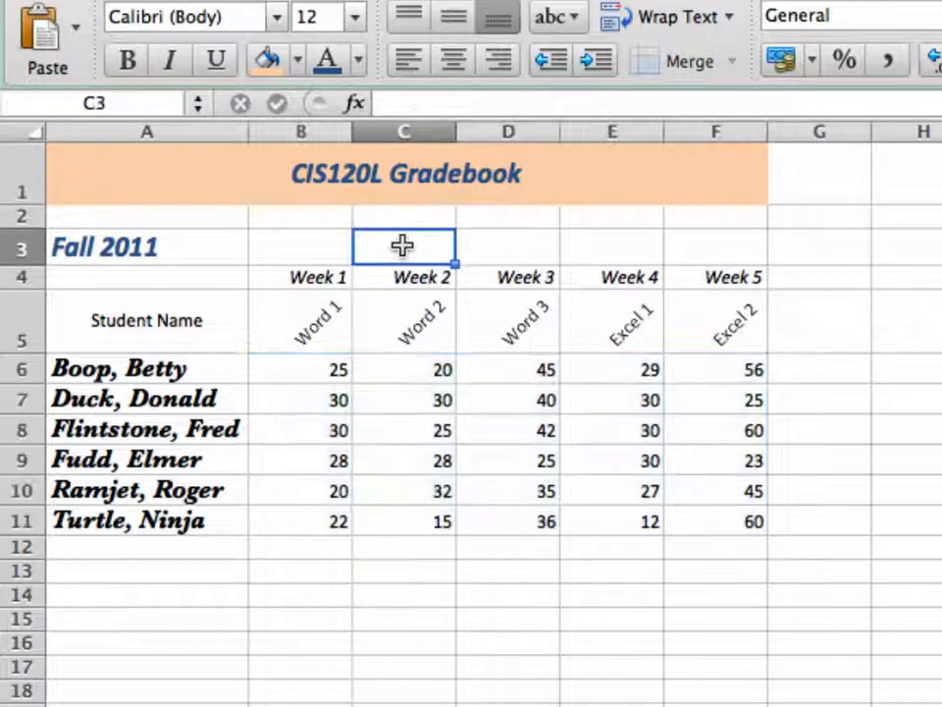
pyautogui.click(275, 252)
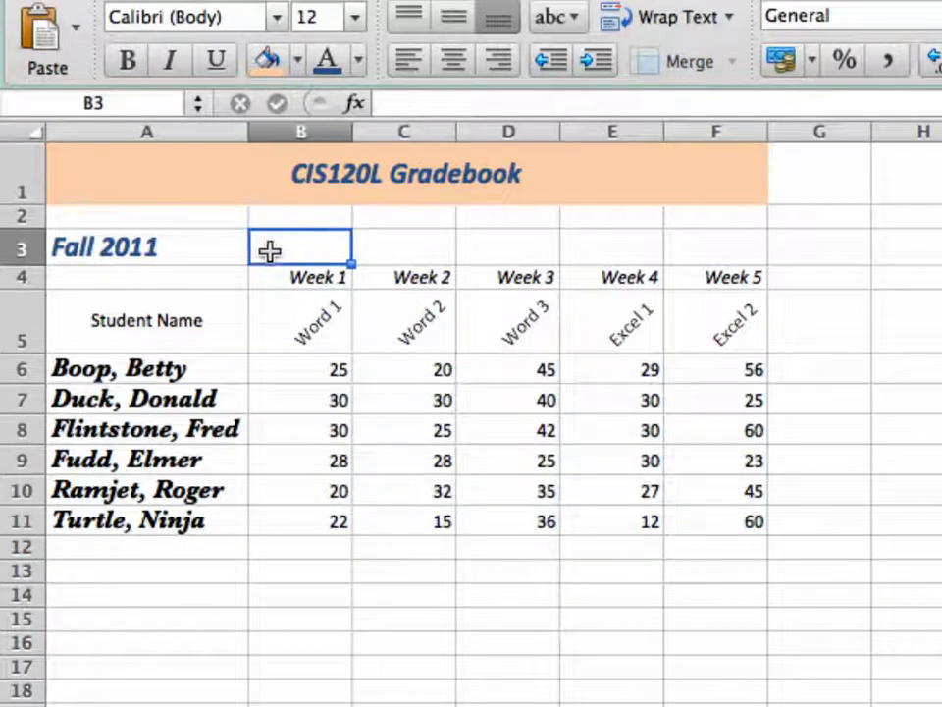
pyautogui.click(197, 115)
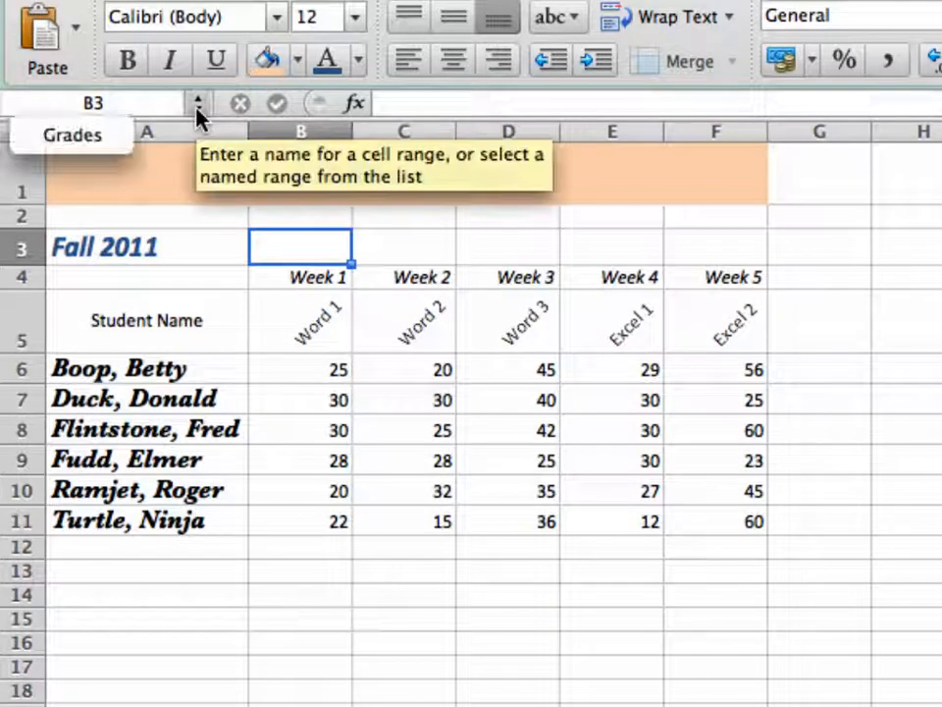
pyautogui.click(95, 138)
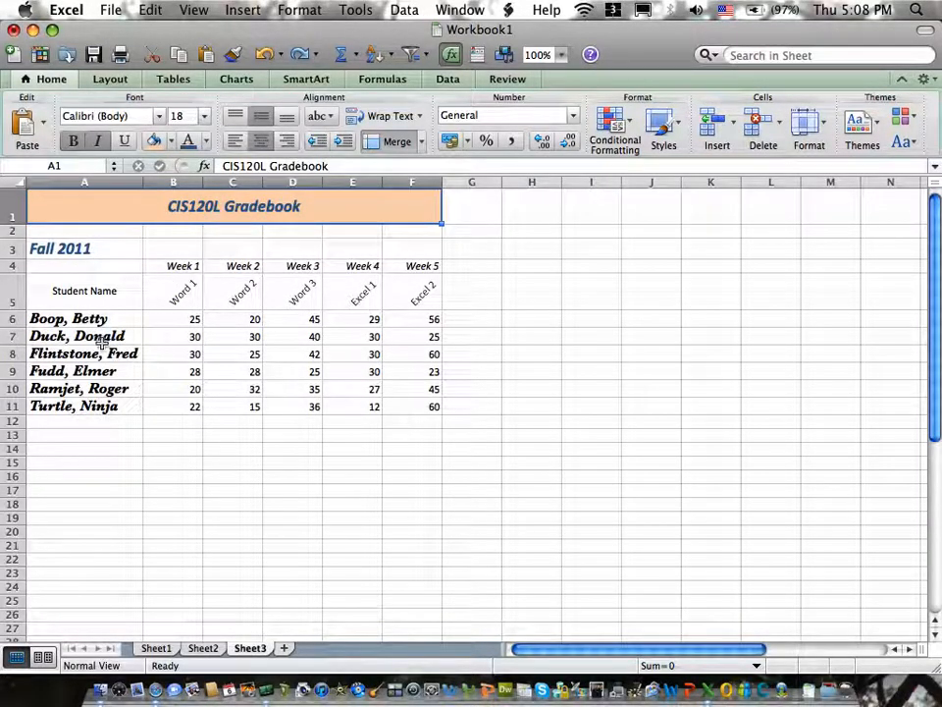
# Review the first student name, the title, the Fall 2011 and Student Name cells, and select the scores in B6:F11.
pyautogui.click(99, 321)
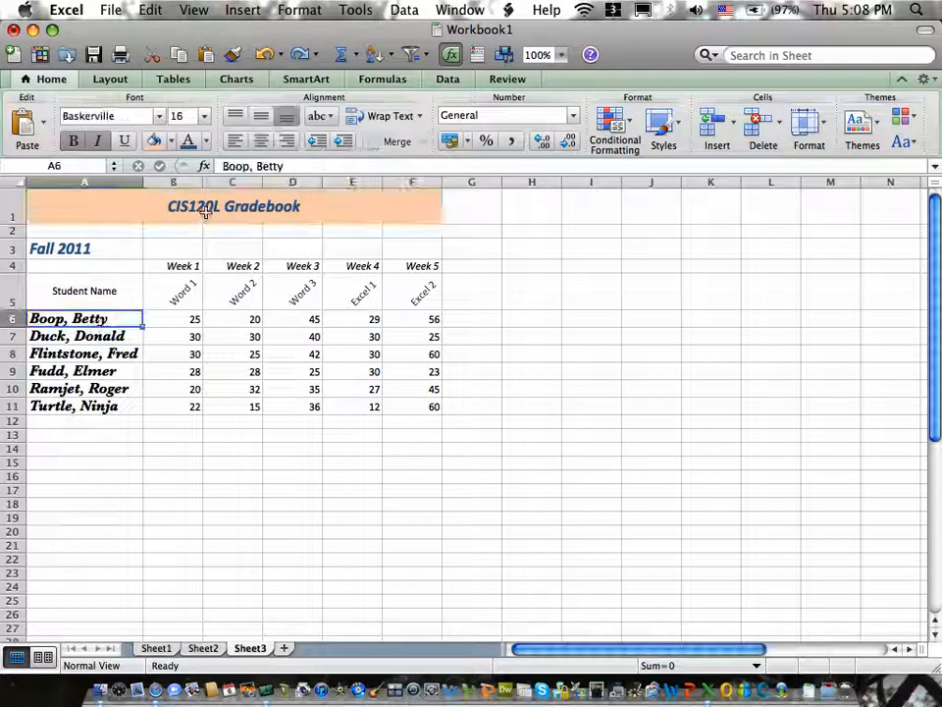
pyautogui.click(269, 206)
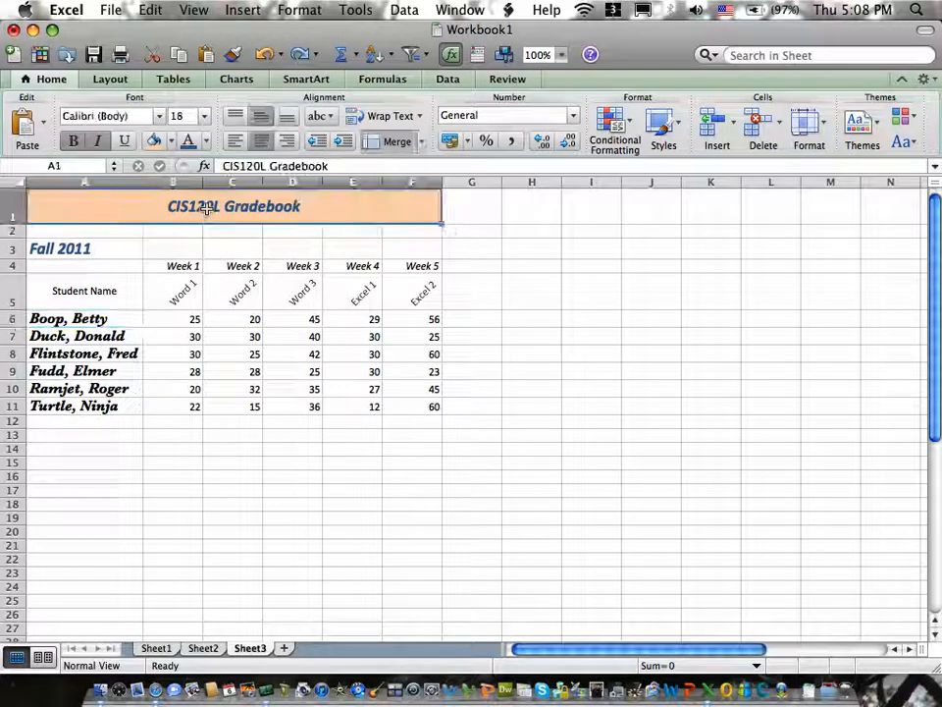
pyautogui.click(89, 248)
pyautogui.click(96, 290)
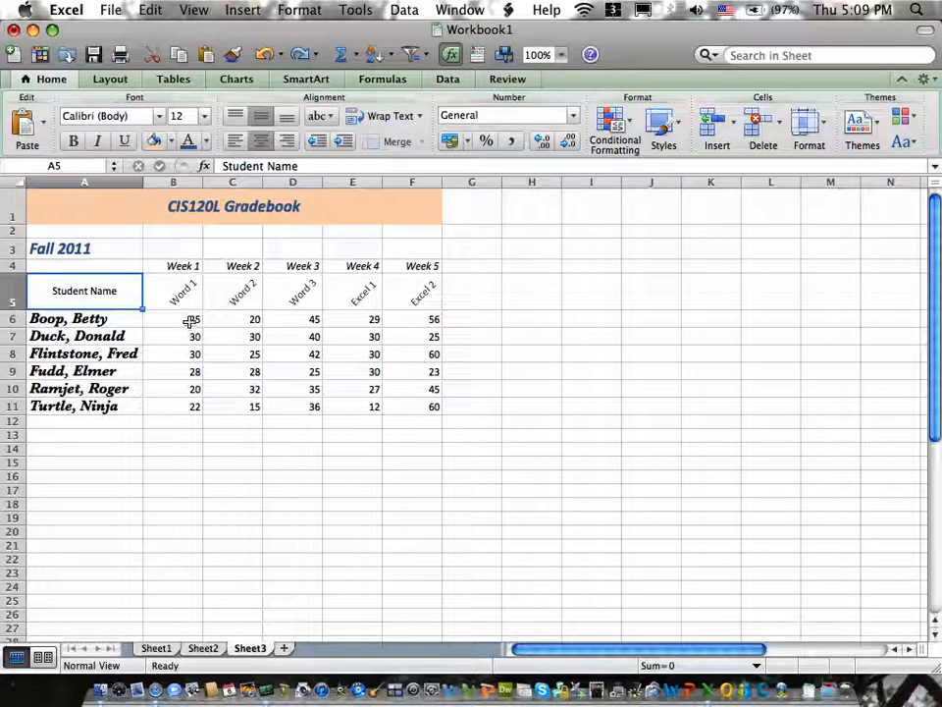
pyautogui.moveTo(189, 321); pyautogui.dragTo(391, 401)
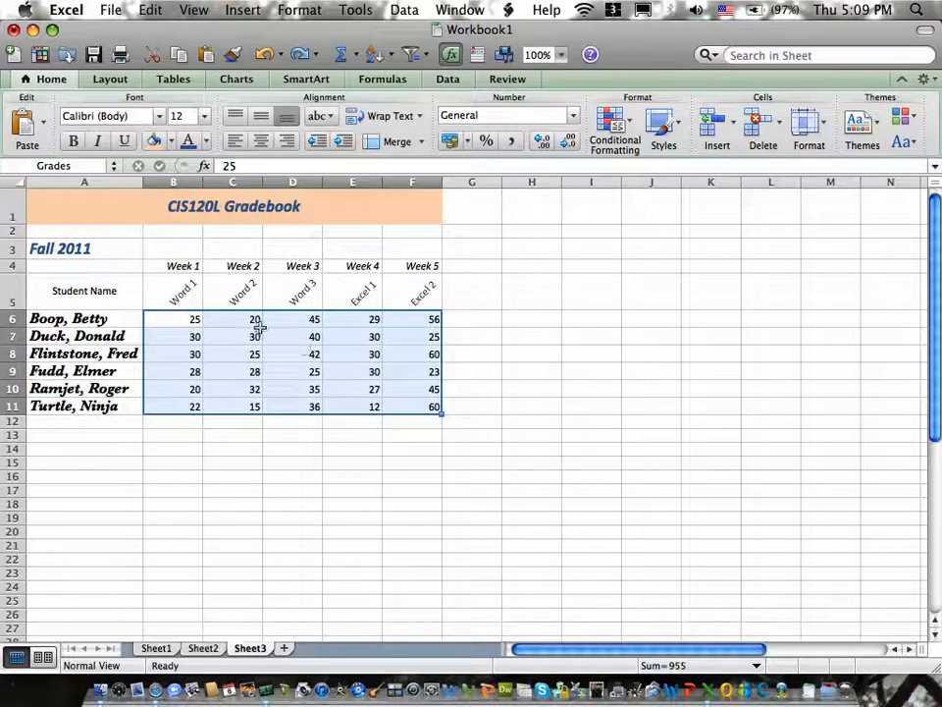